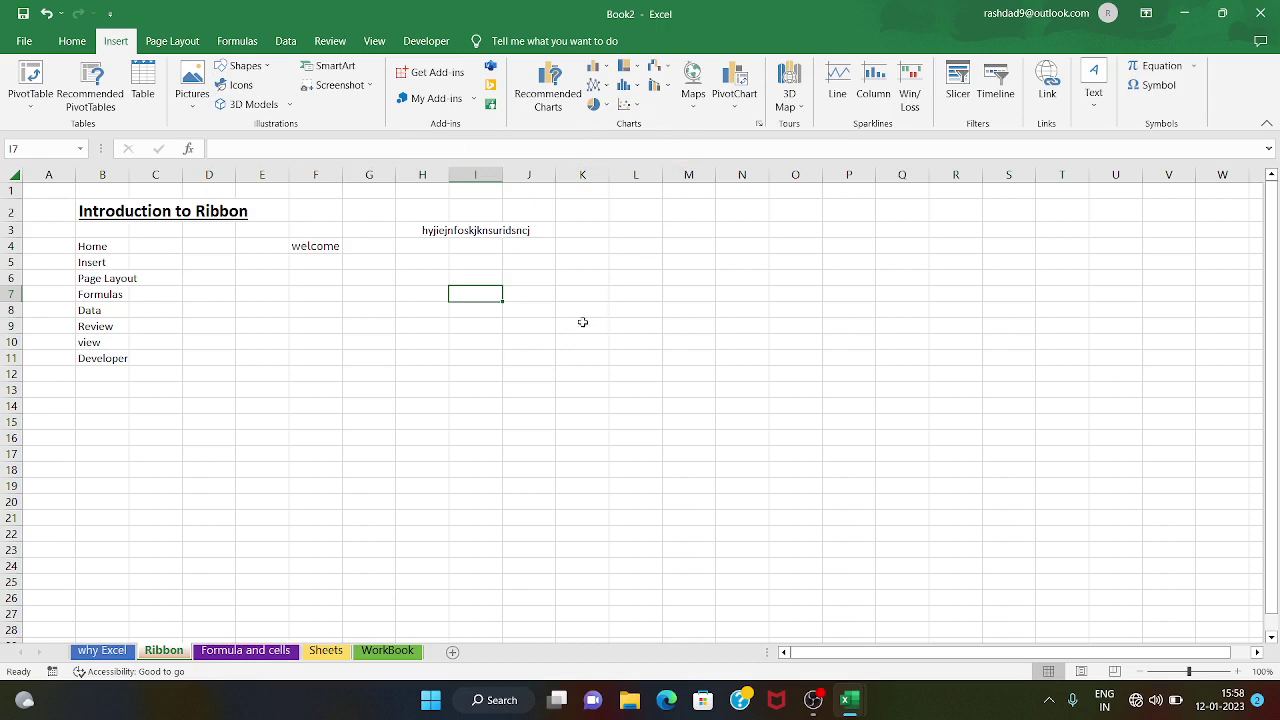
# Look over the preset page margins and the available paper sizes for the Ribbon sheet.
pyautogui.click(173, 43)
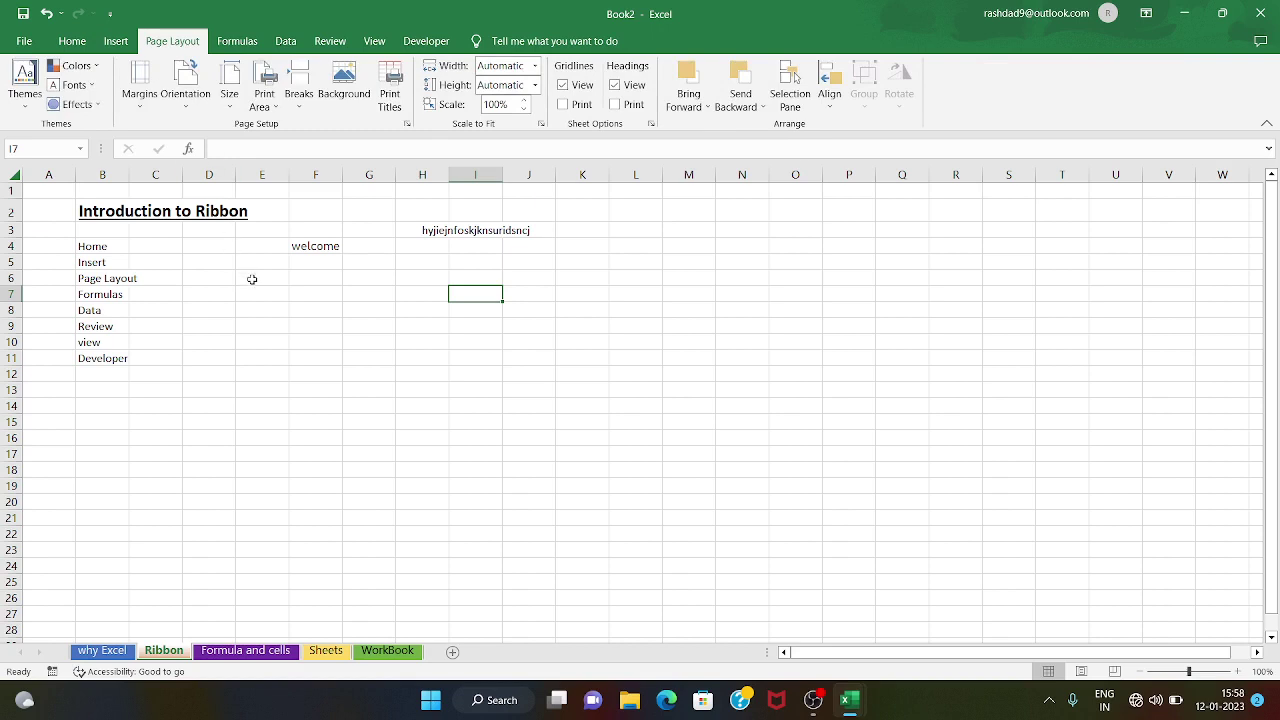
pyautogui.click(140, 82)
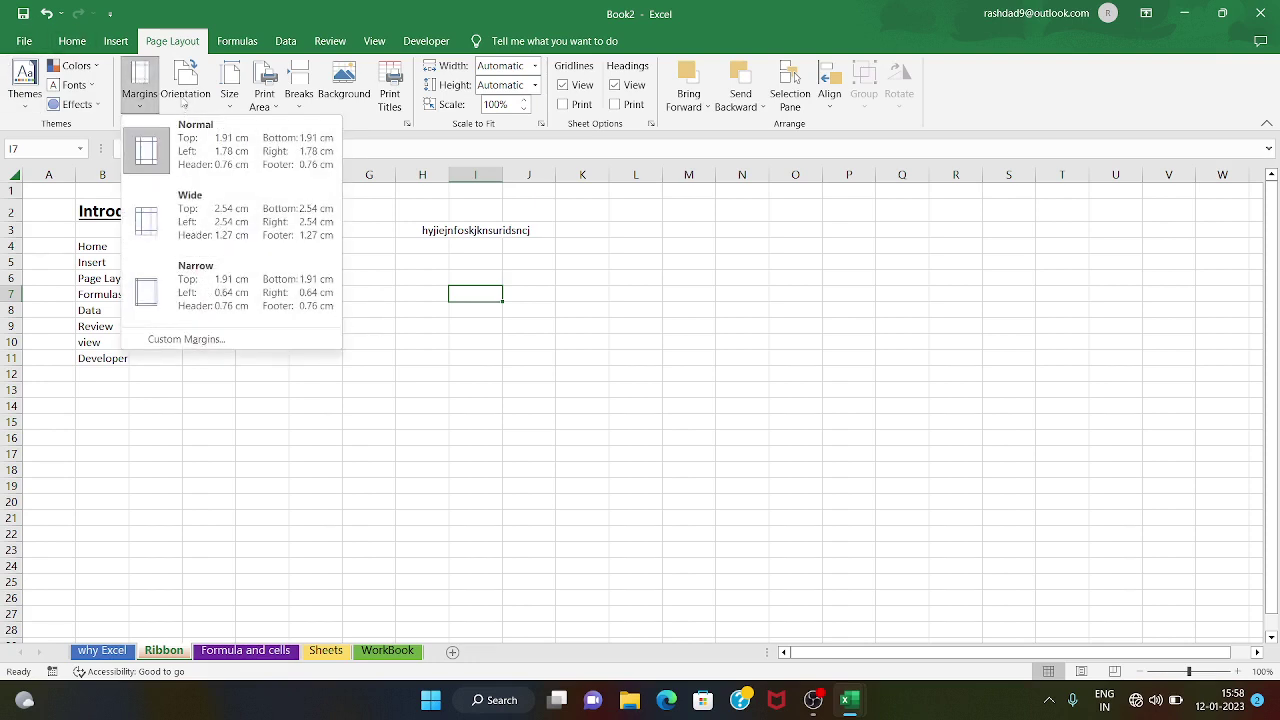
pyautogui.click(229, 92)
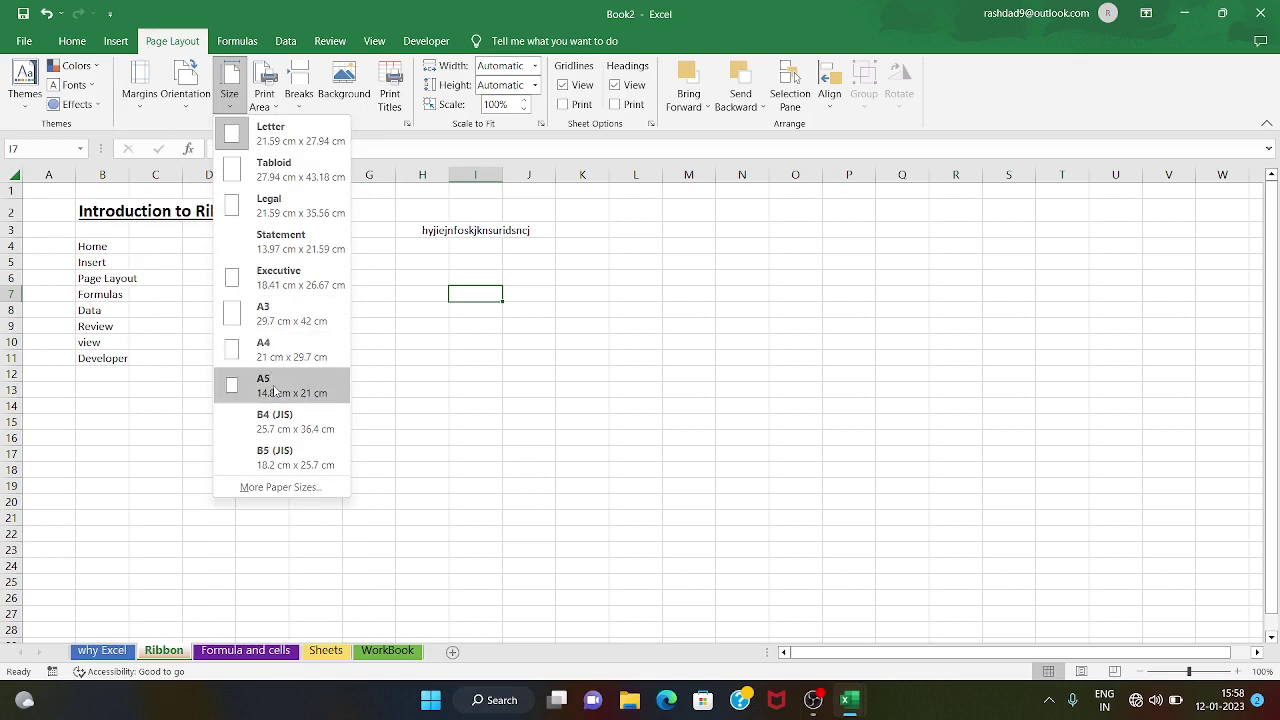
pyautogui.click(175, 370)
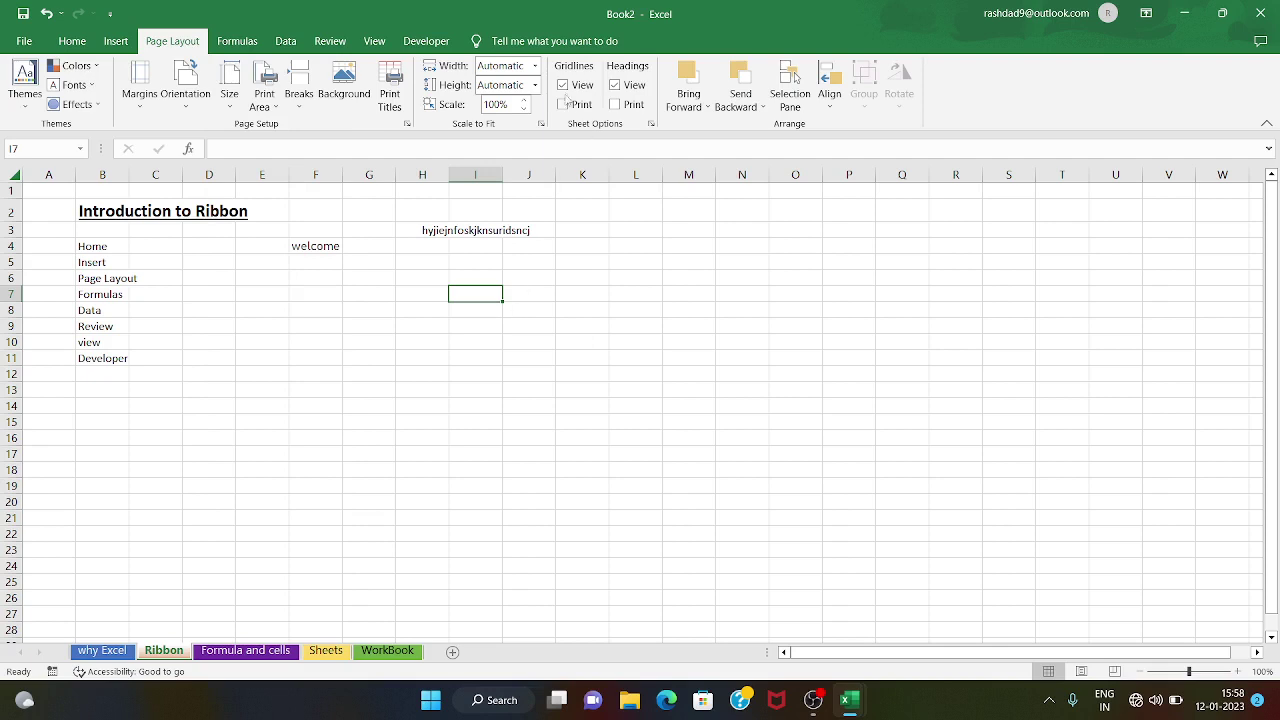
# Hide the Ribbon sheet's gridlines and its row and column headings, and show both again.
pyautogui.click(563, 85)
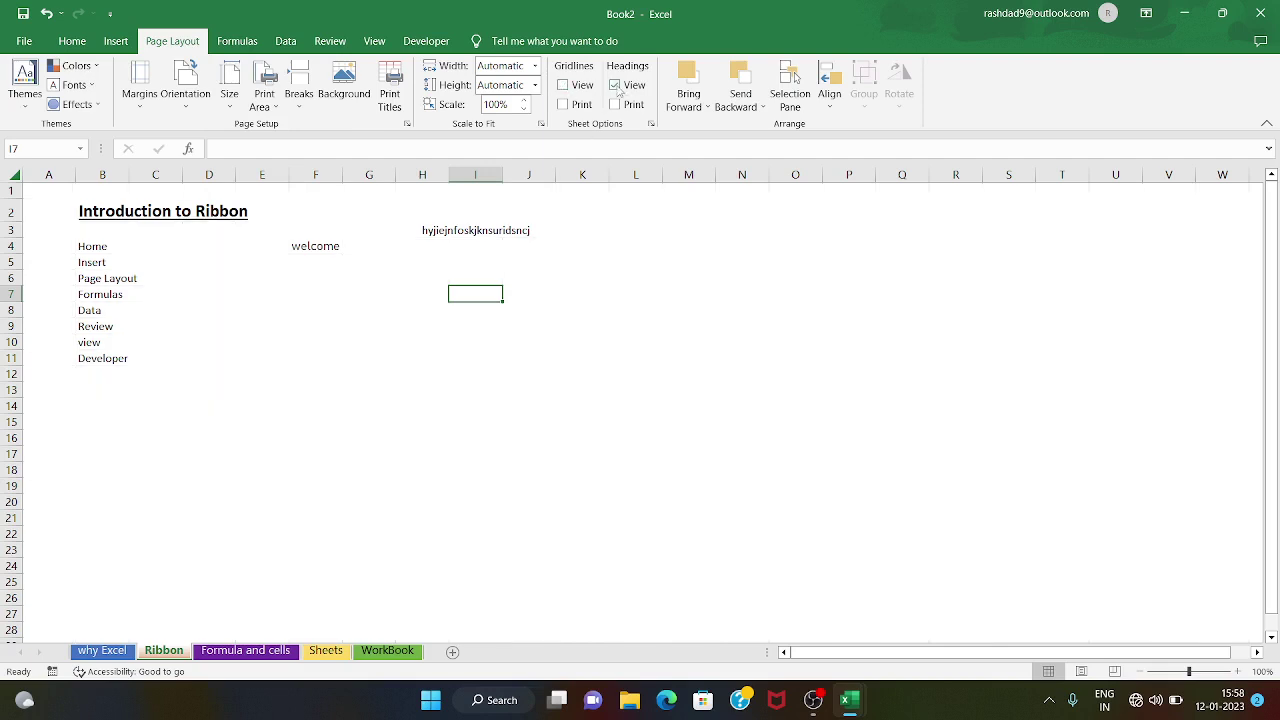
pyautogui.click(614, 85)
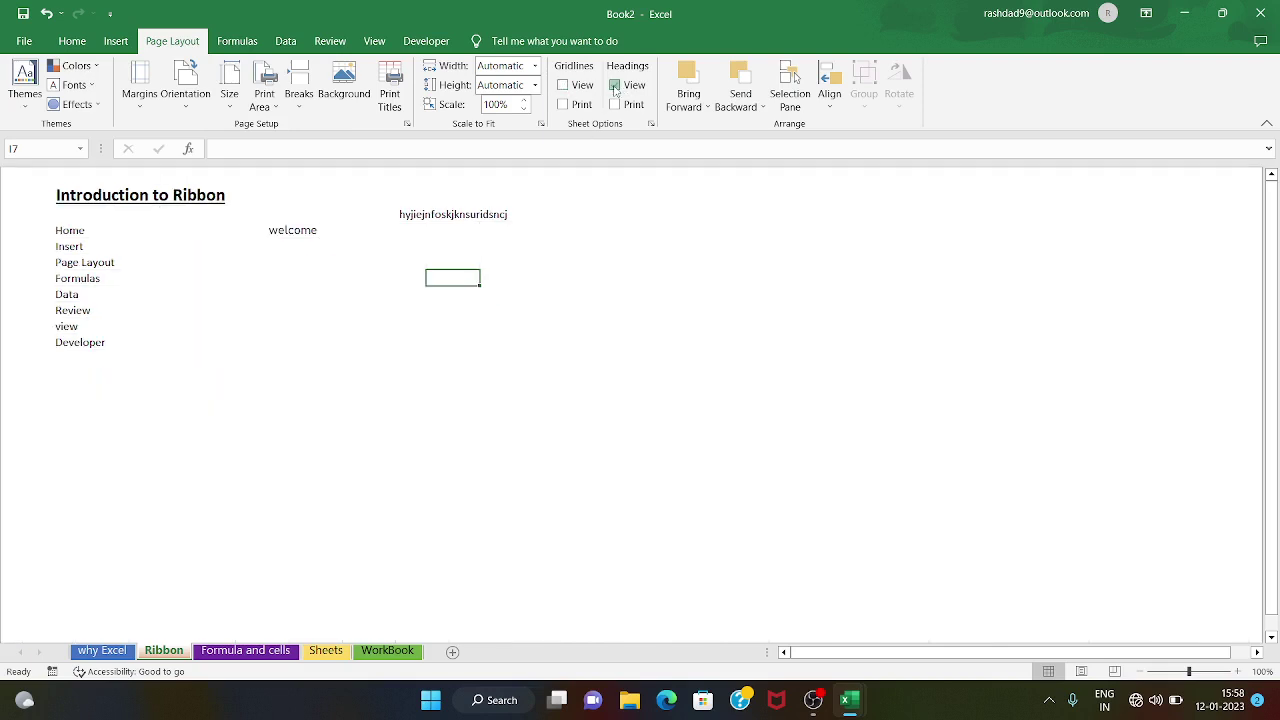
pyautogui.click(614, 85)
pyautogui.click(563, 86)
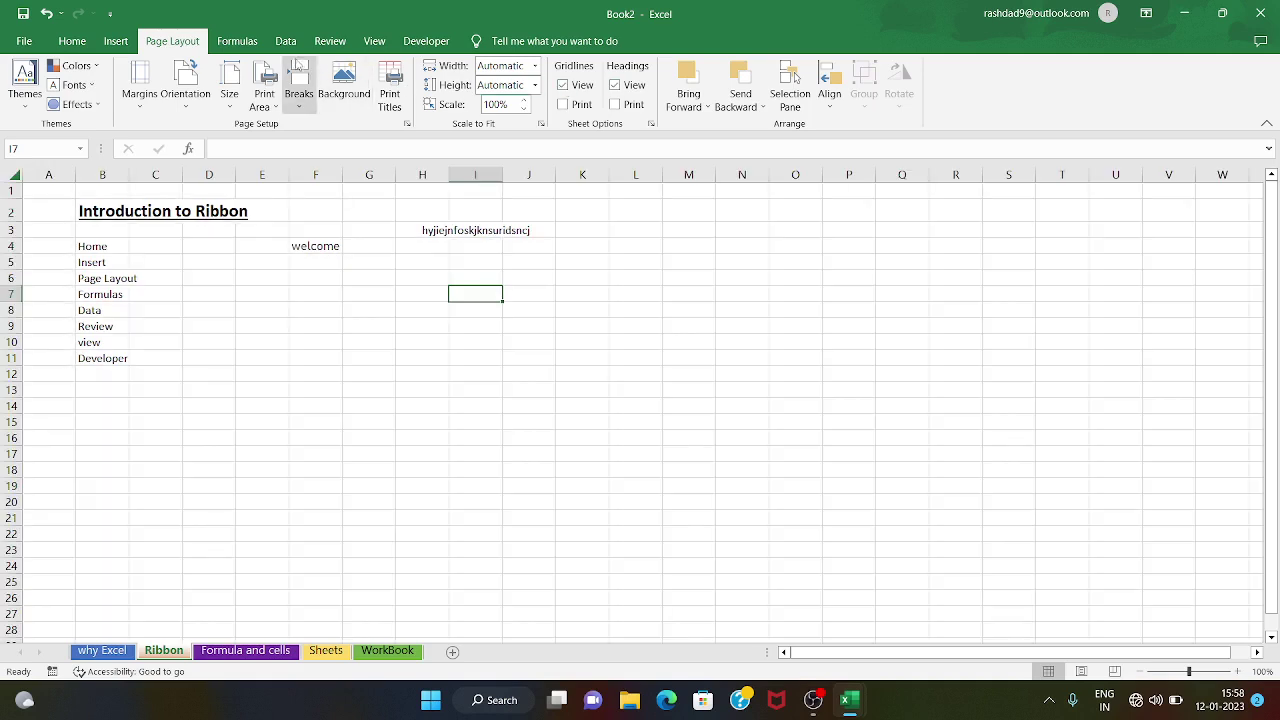
# Look through the available formula, data and review commands.
pyautogui.click(250, 45)
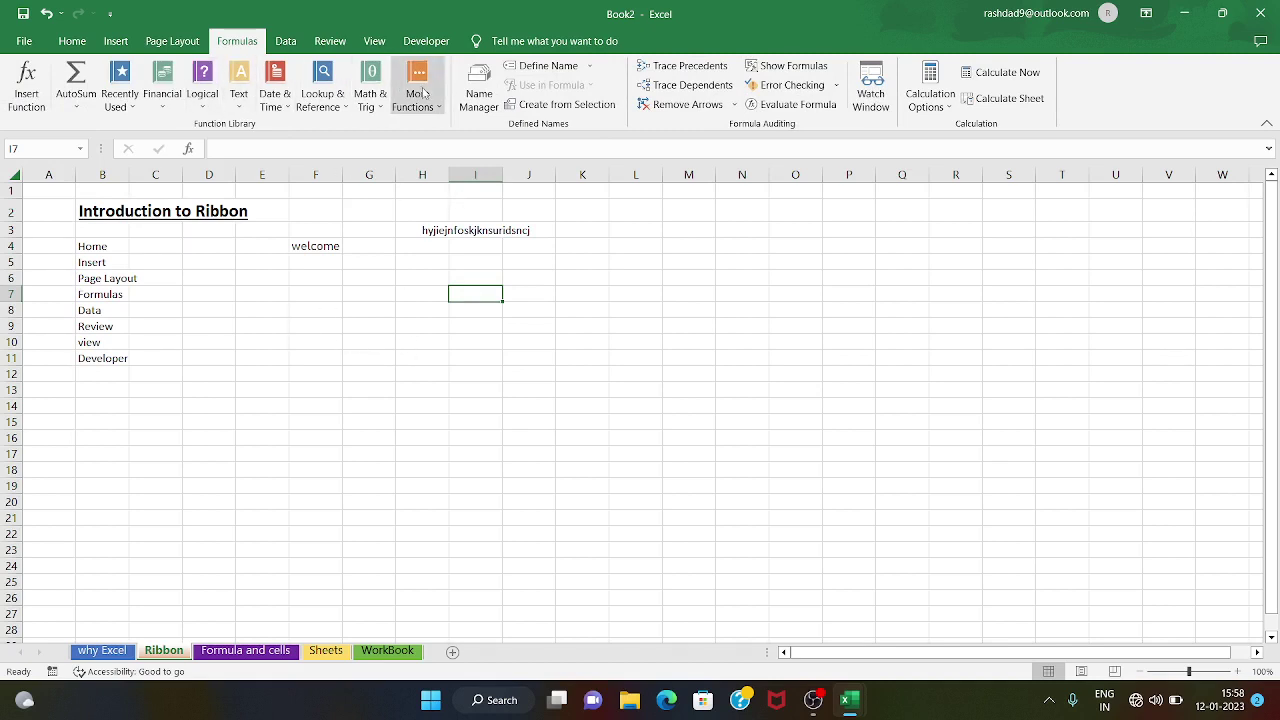
pyautogui.click(286, 41)
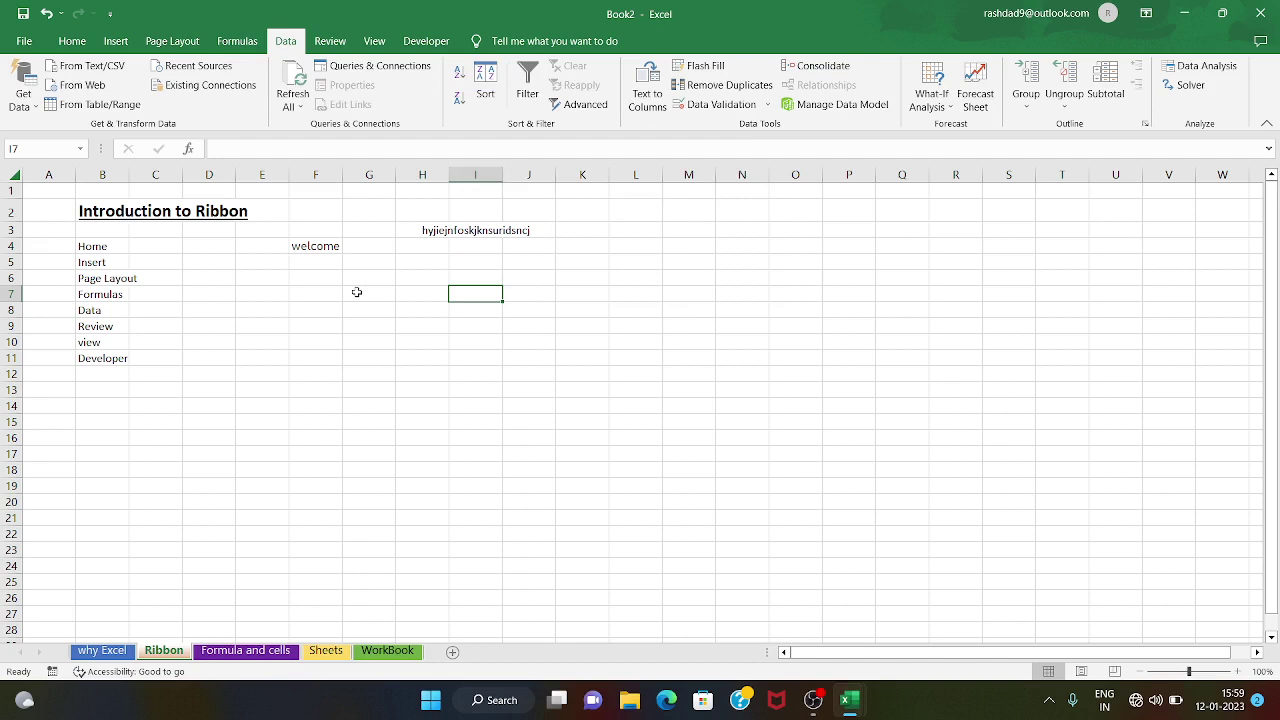
pyautogui.click(330, 41)
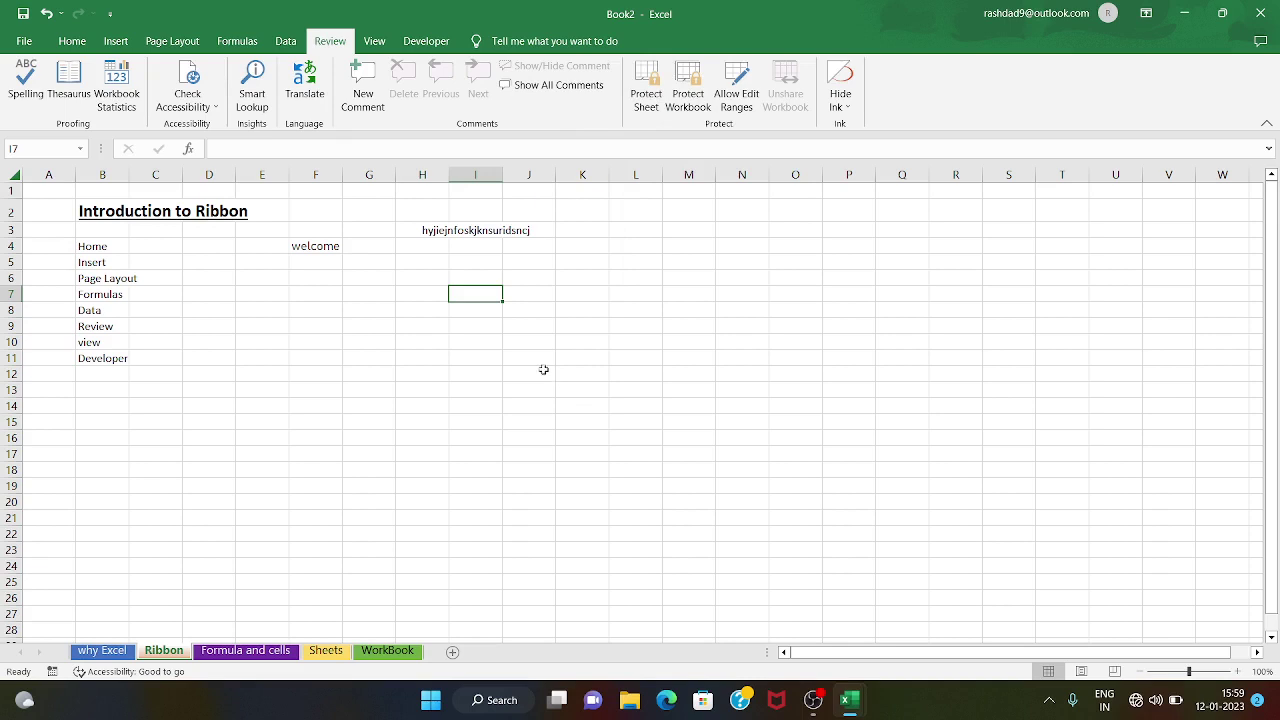
# Enter the text "welcome" in cell G9 of the Ribbon sheet.
pyautogui.click(372, 321)
pyautogui.write('w')
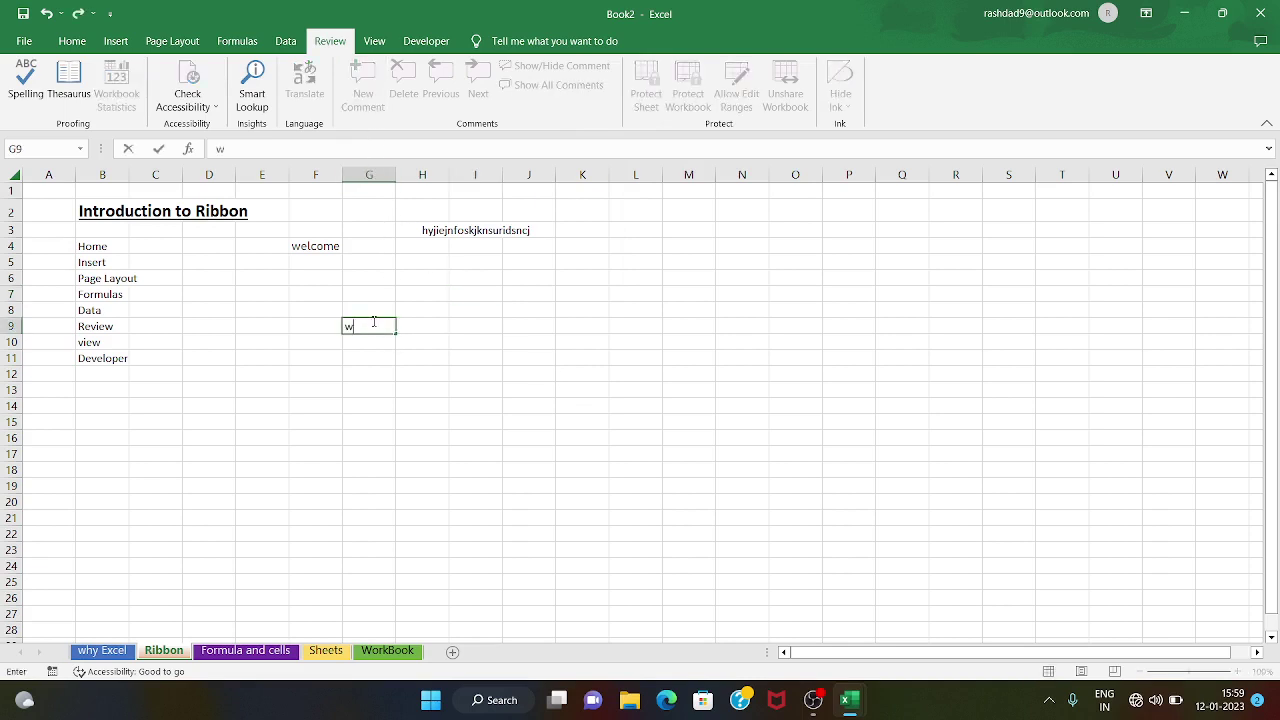
pyautogui.write('elcome')
pyautogui.click(388, 345)
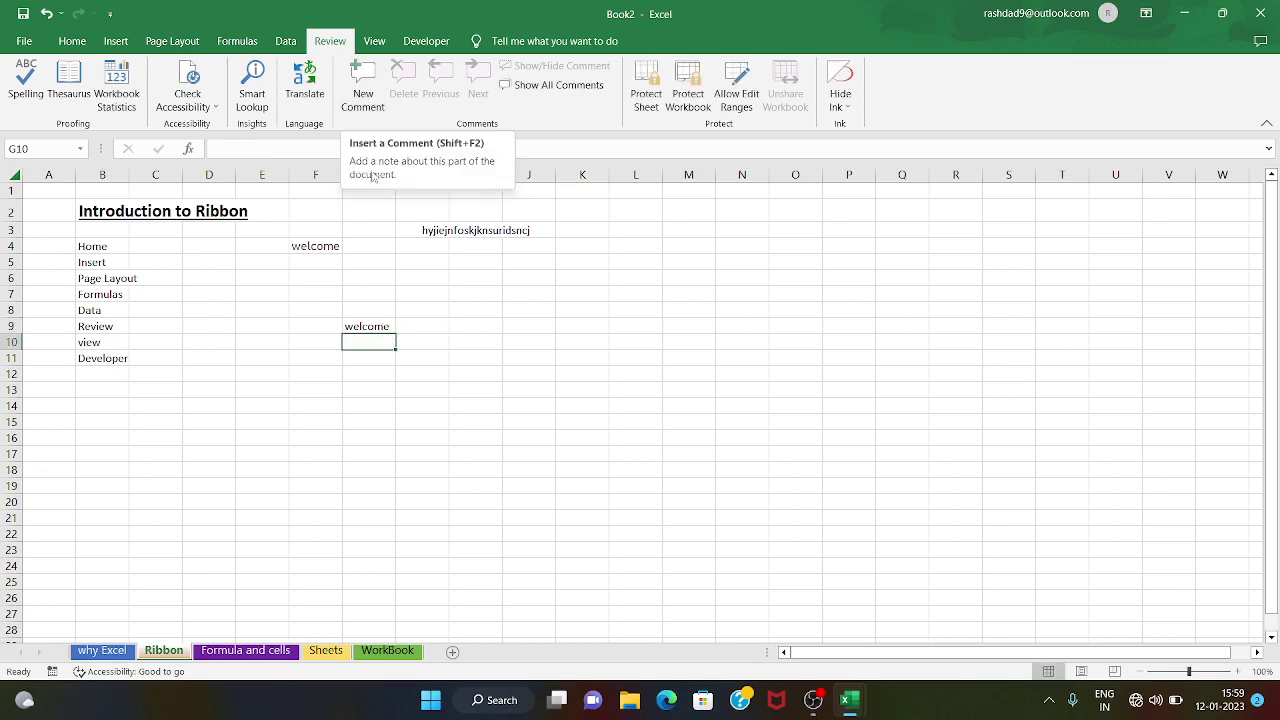
# Add a comment reading "hey hi" to cell G10.
pyautogui.click(363, 82)
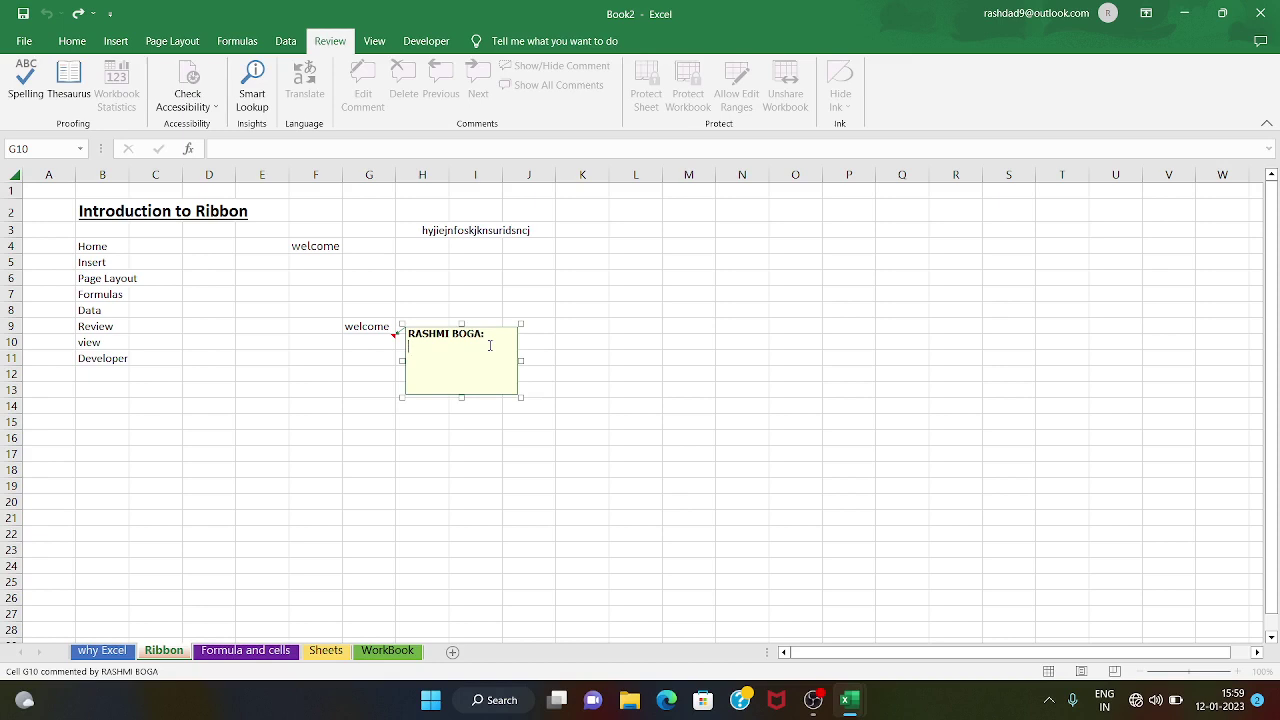
pyautogui.write('hey hi')
pyautogui.click(366, 402)
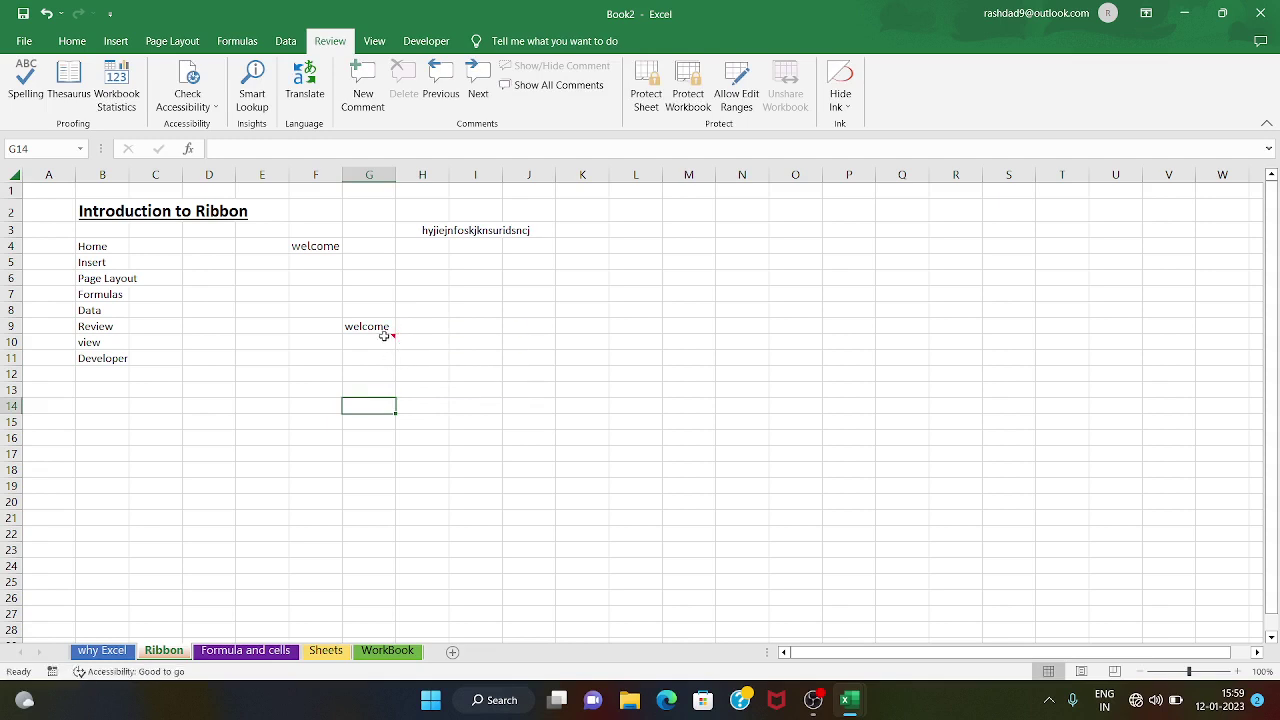
# Display the comment on cell G10 and delete it.
pyautogui.moveTo(390, 338)
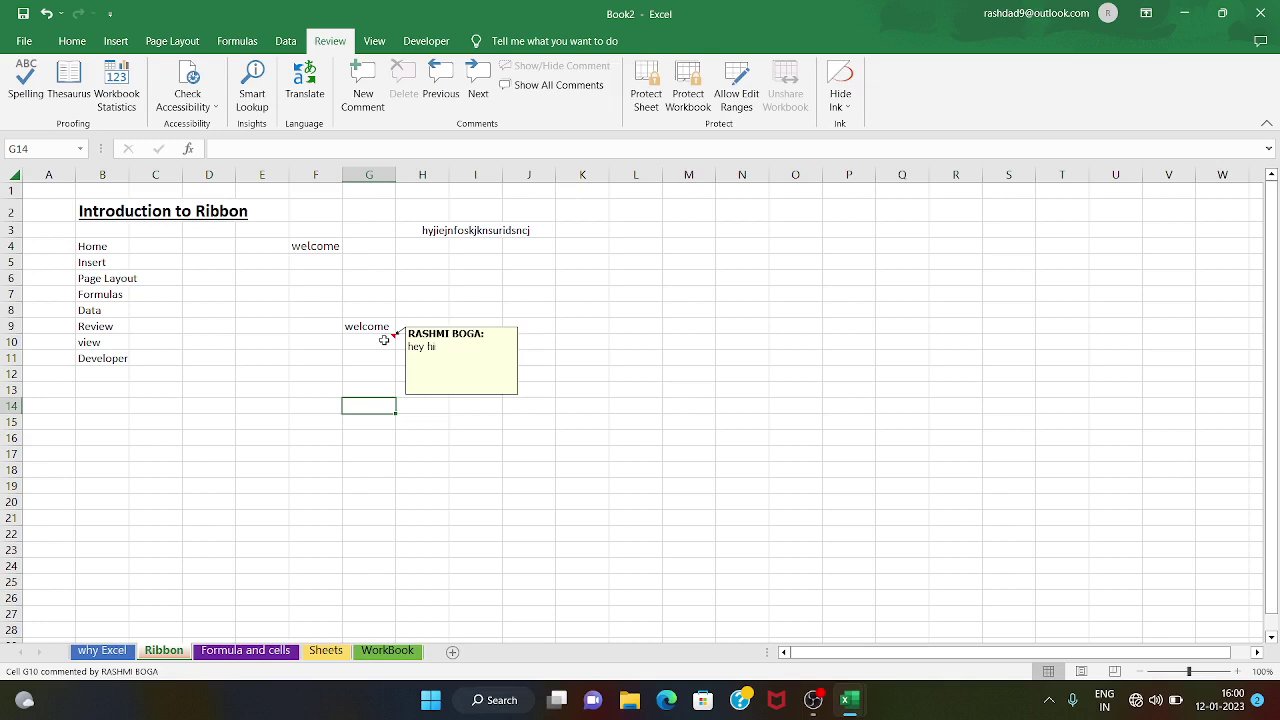
pyautogui.click(383, 340)
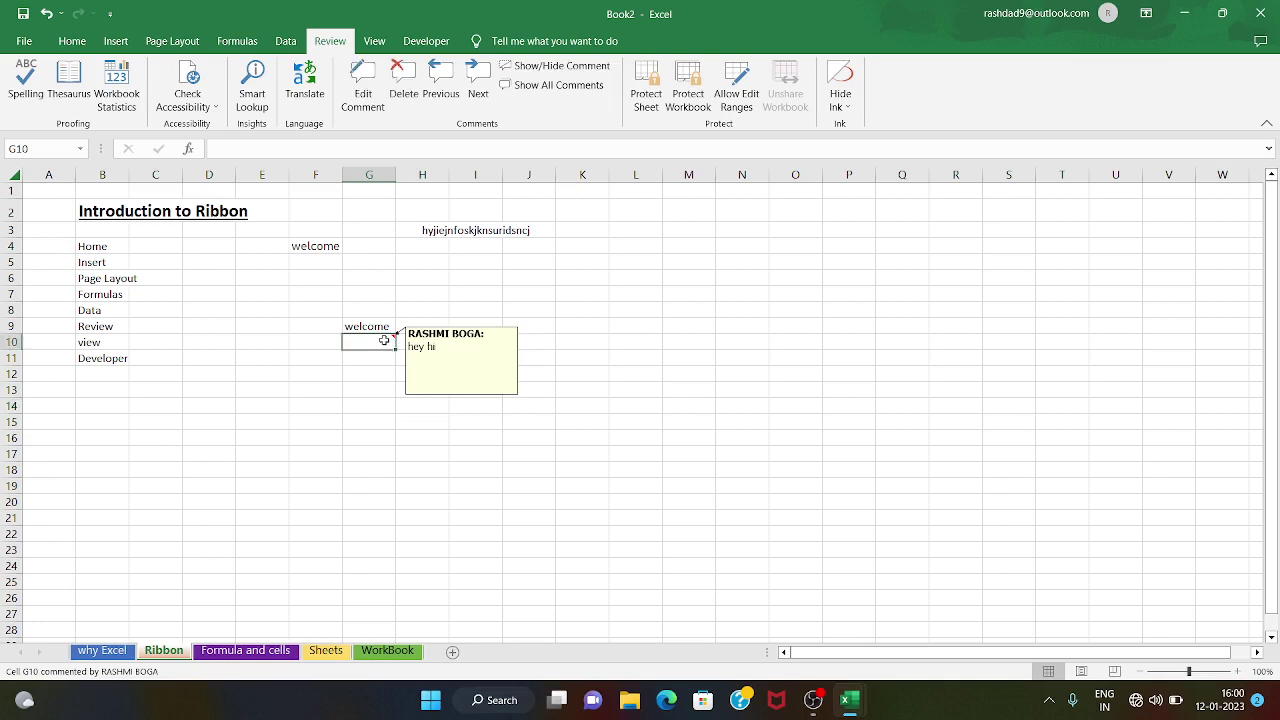
pyautogui.click(403, 88)
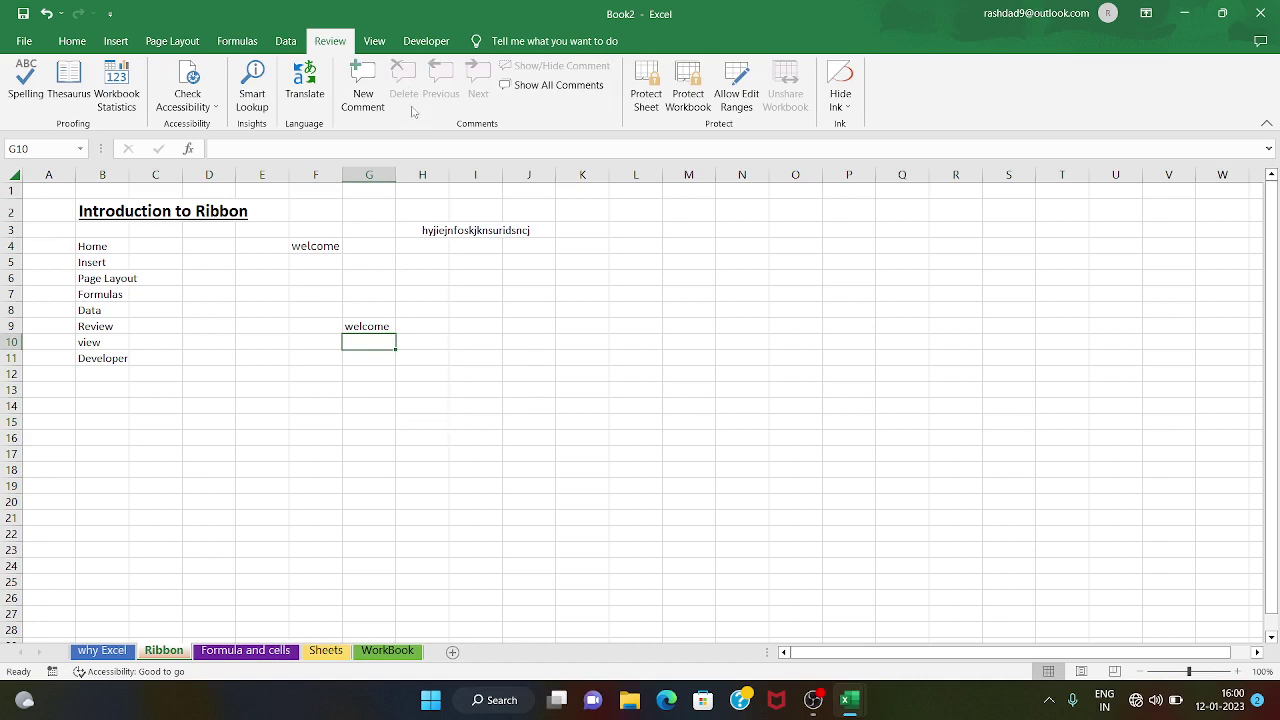
# Compare the display options for gridlines and headings in the view and page layout commands.
pyautogui.click(374, 41)
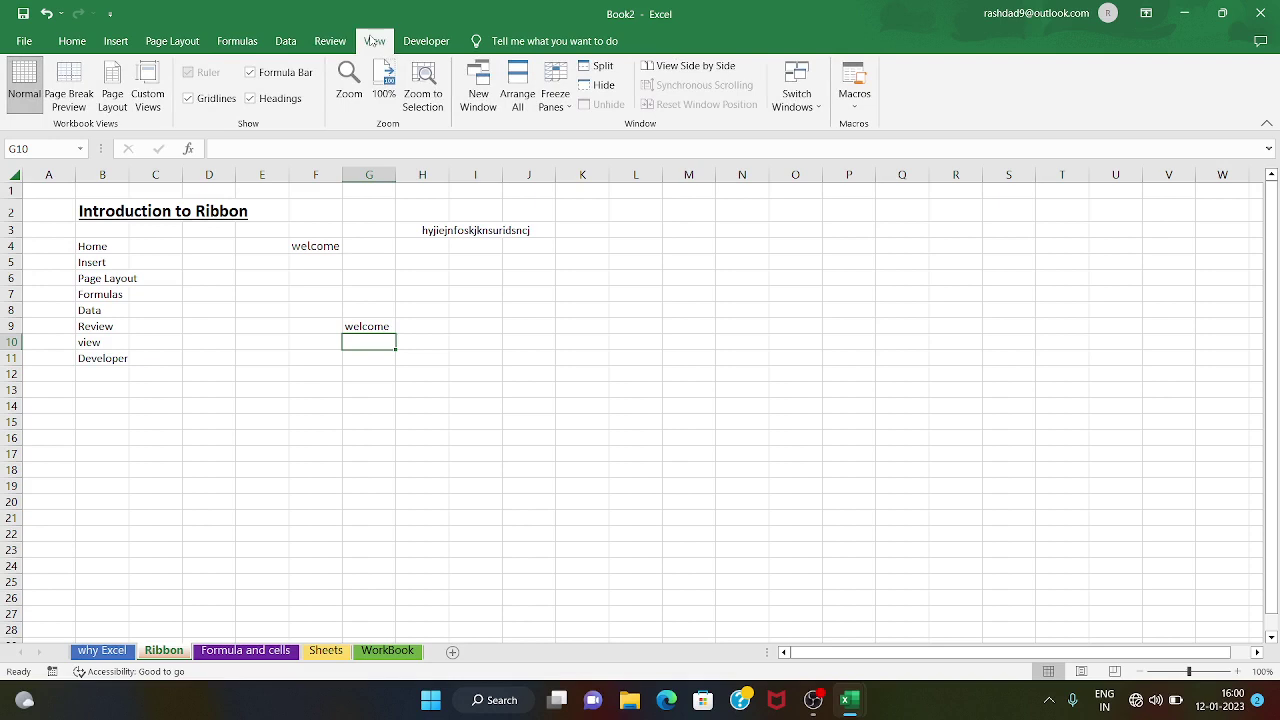
pyautogui.click(154, 43)
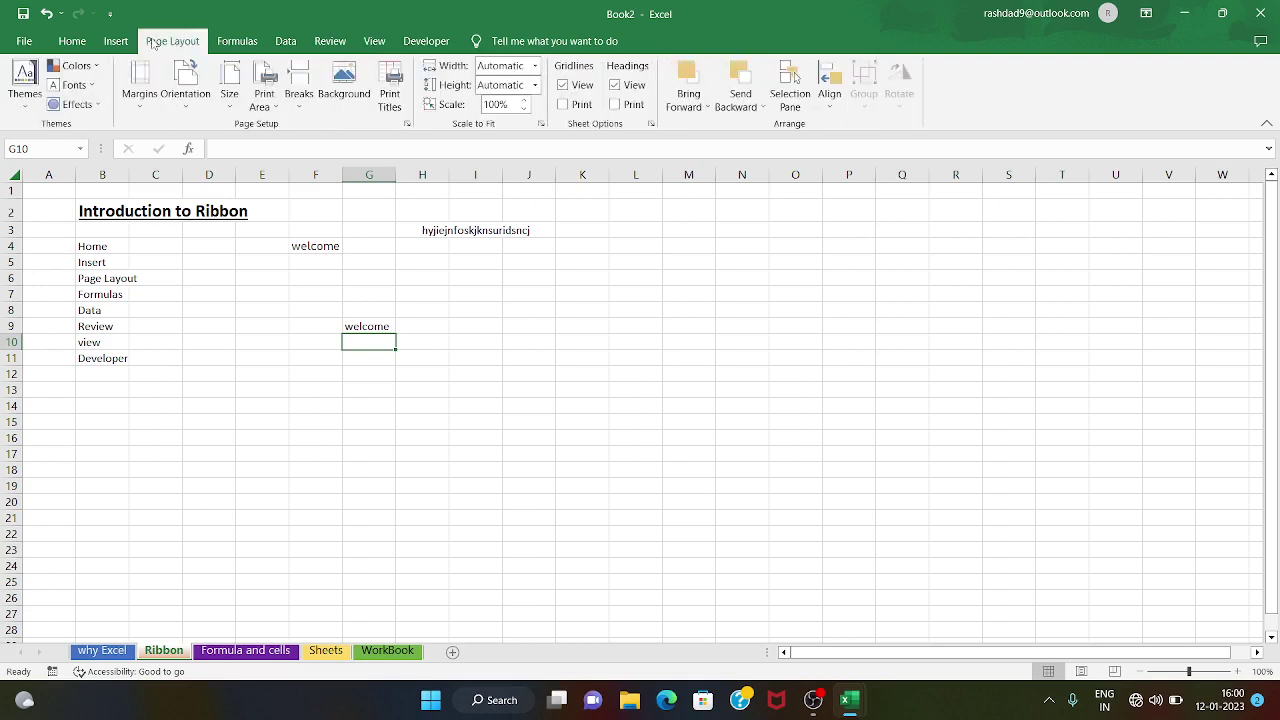
pyautogui.click(374, 41)
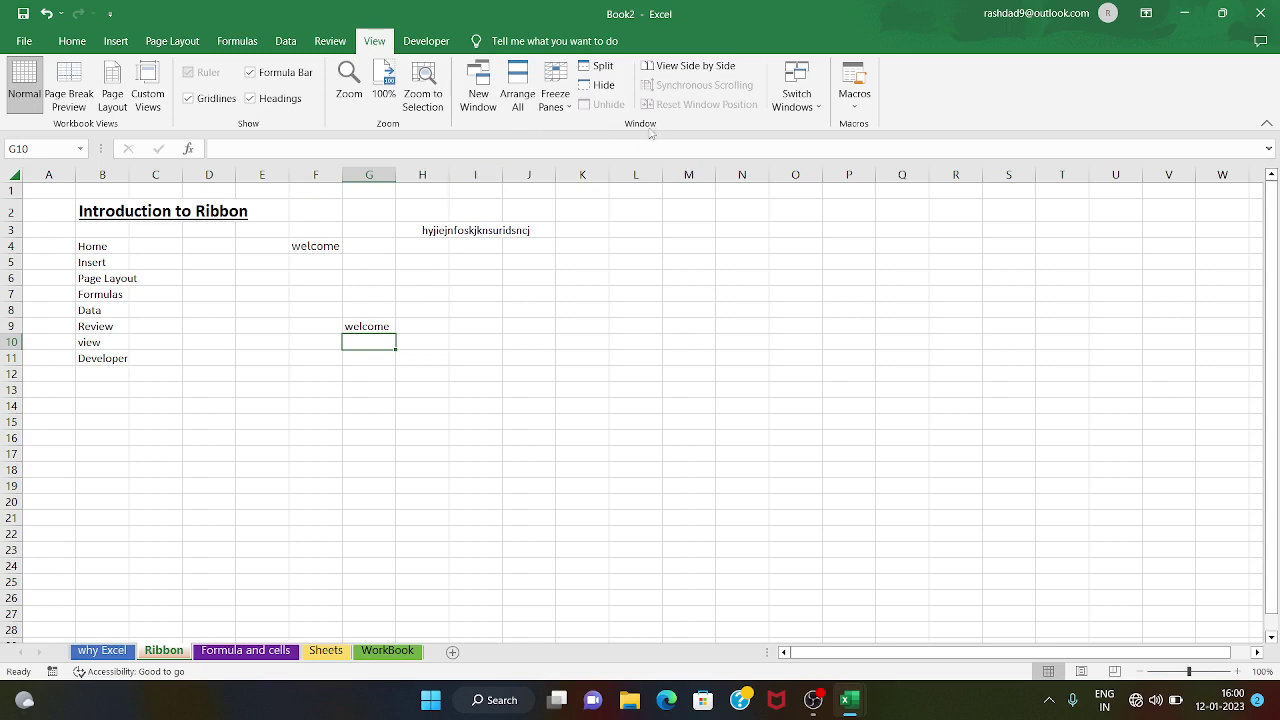
# Hide the gridlines, headings and formula bar, restore all three, and select cell H7.
pyautogui.click(187, 99)
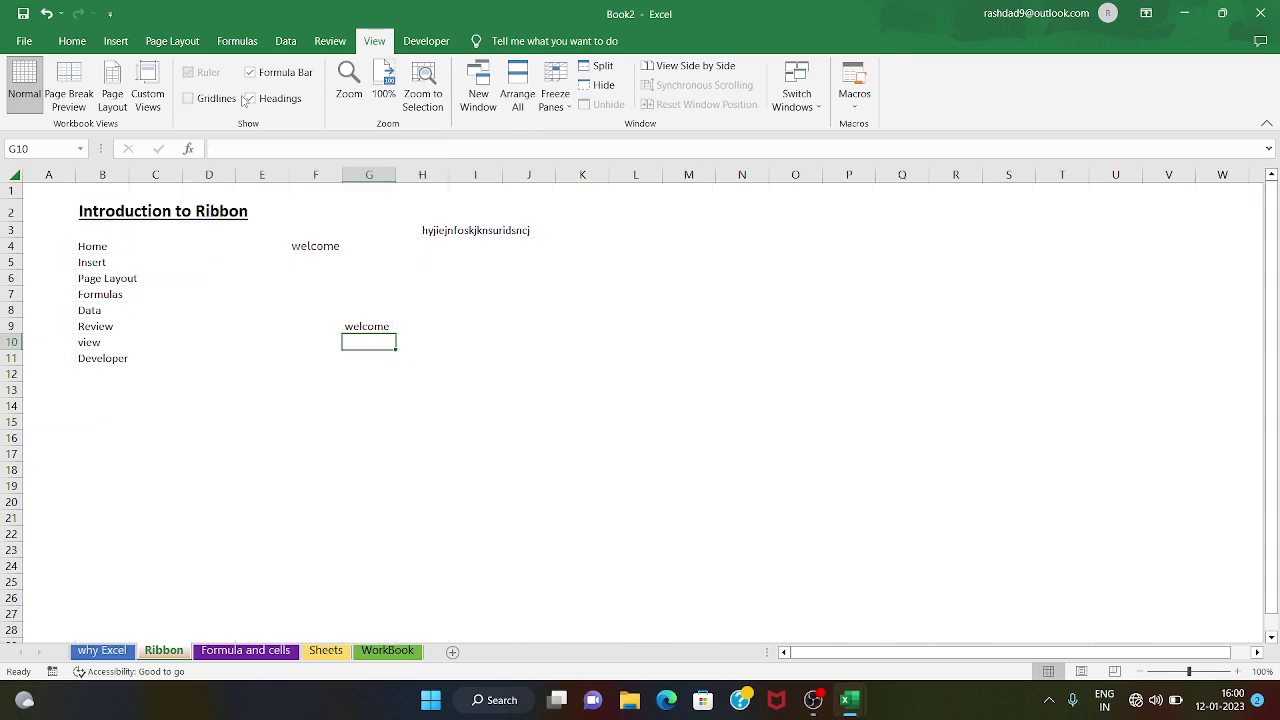
pyautogui.click(252, 99)
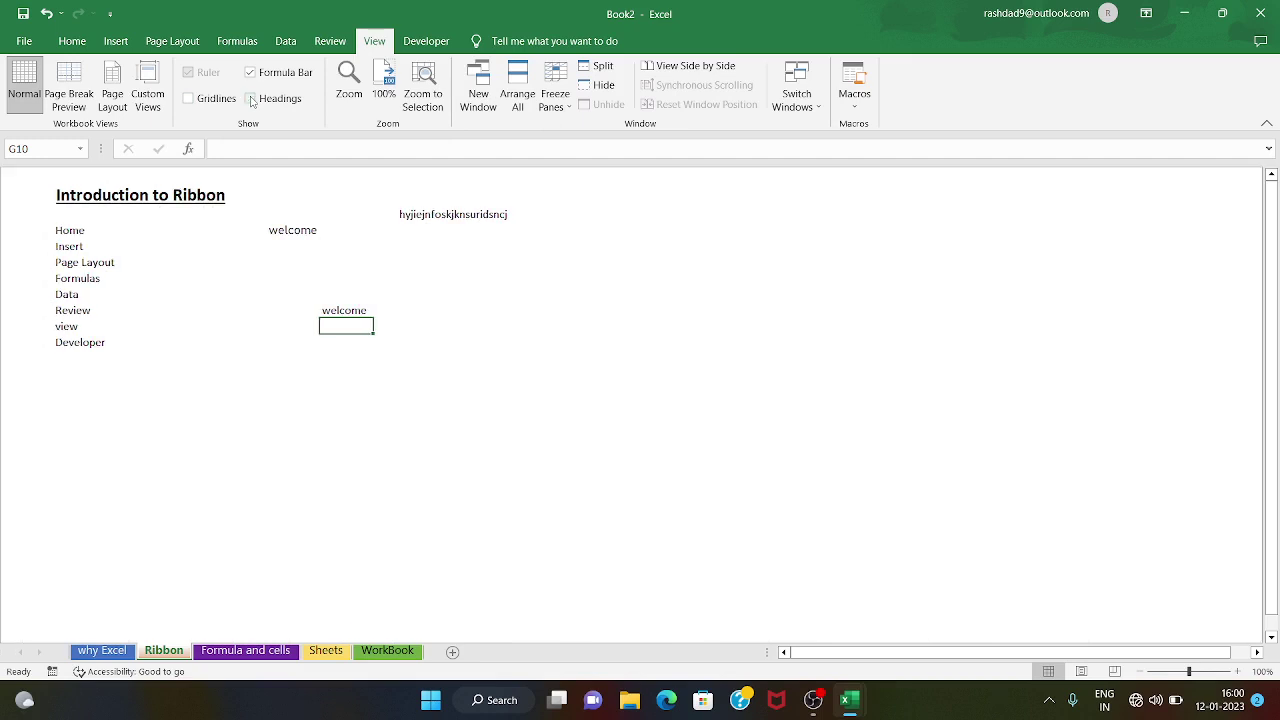
pyautogui.click(251, 72)
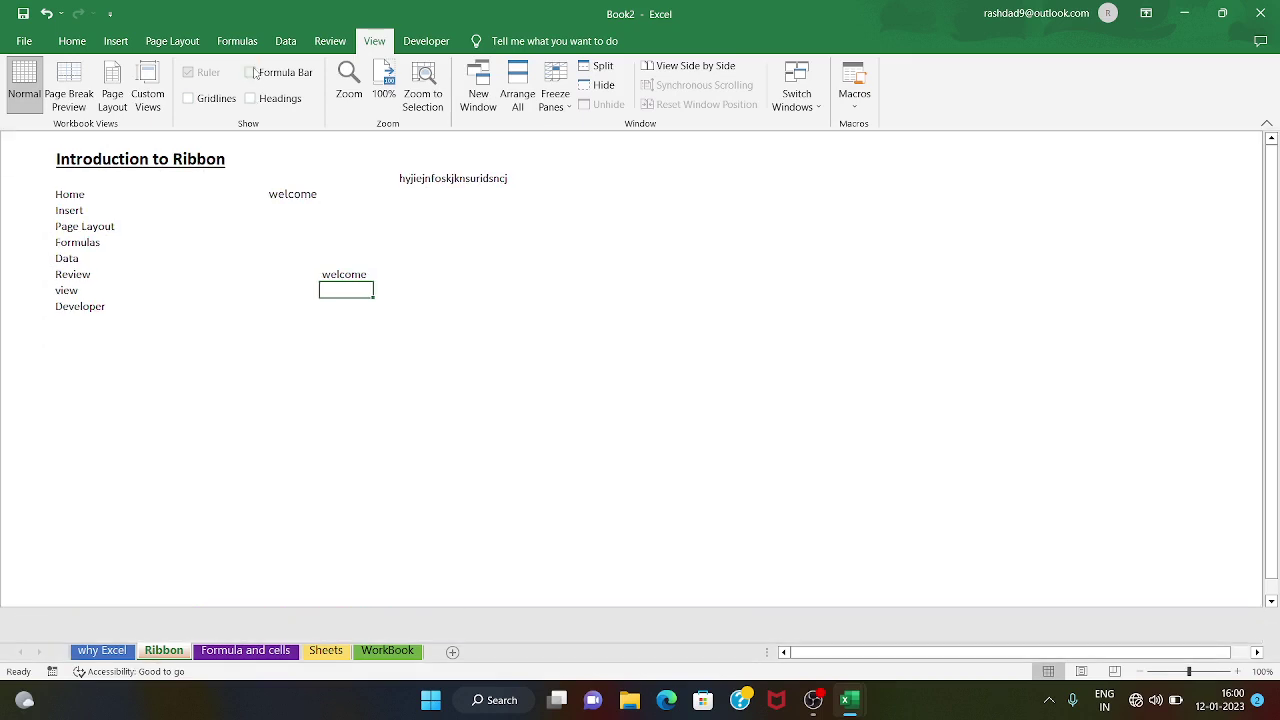
pyautogui.click(251, 72)
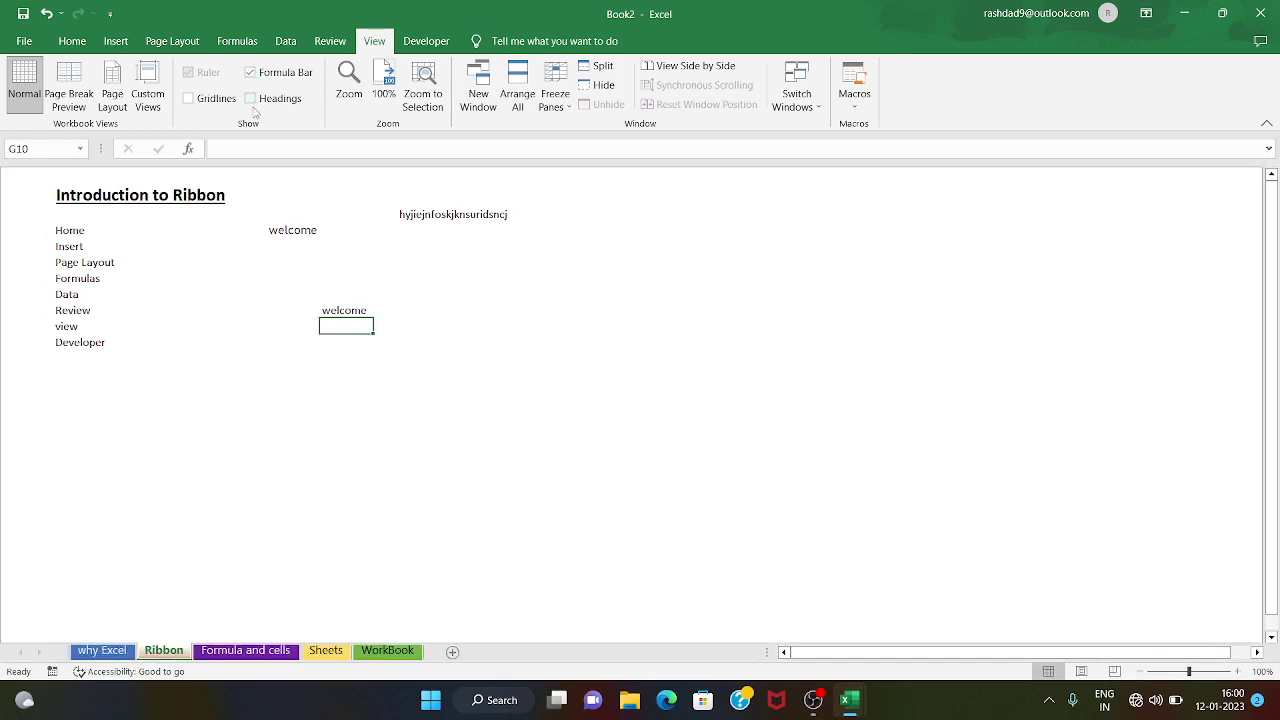
pyautogui.click(251, 98)
pyautogui.click(188, 98)
pyautogui.click(410, 287)
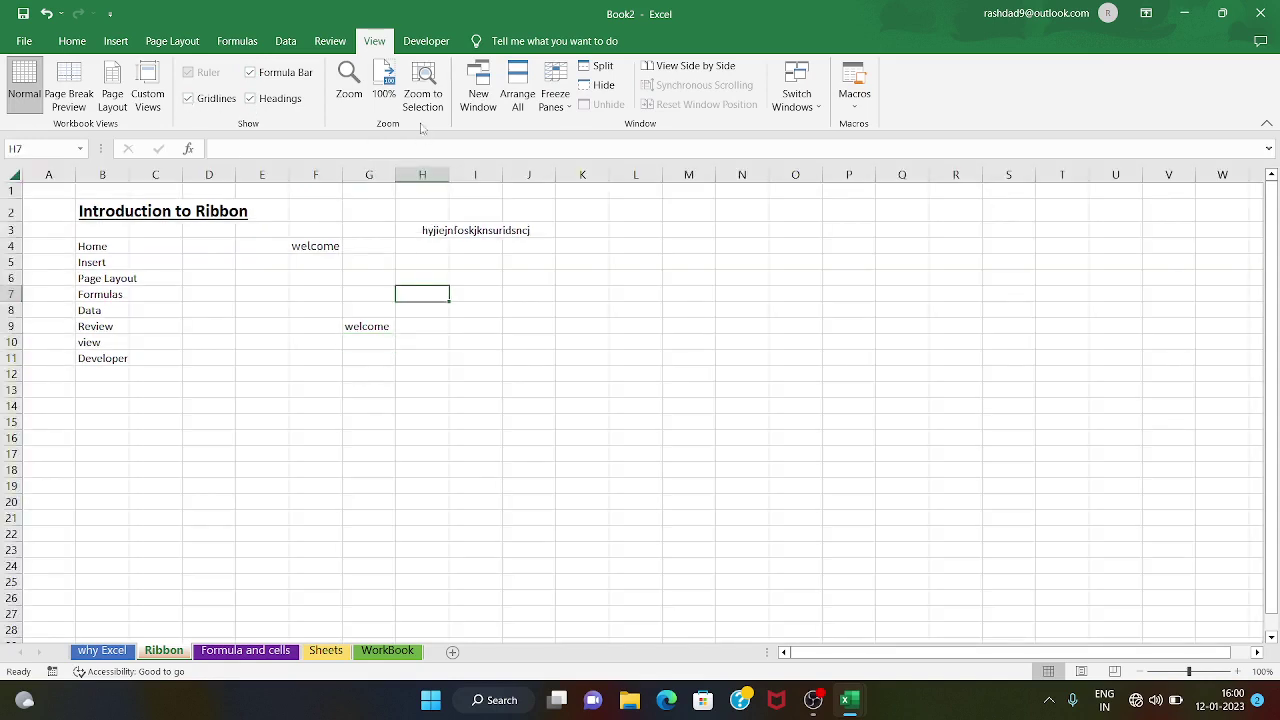
# Look over the developer commands for macros, add-ins and controls.
pyautogui.click(424, 40)
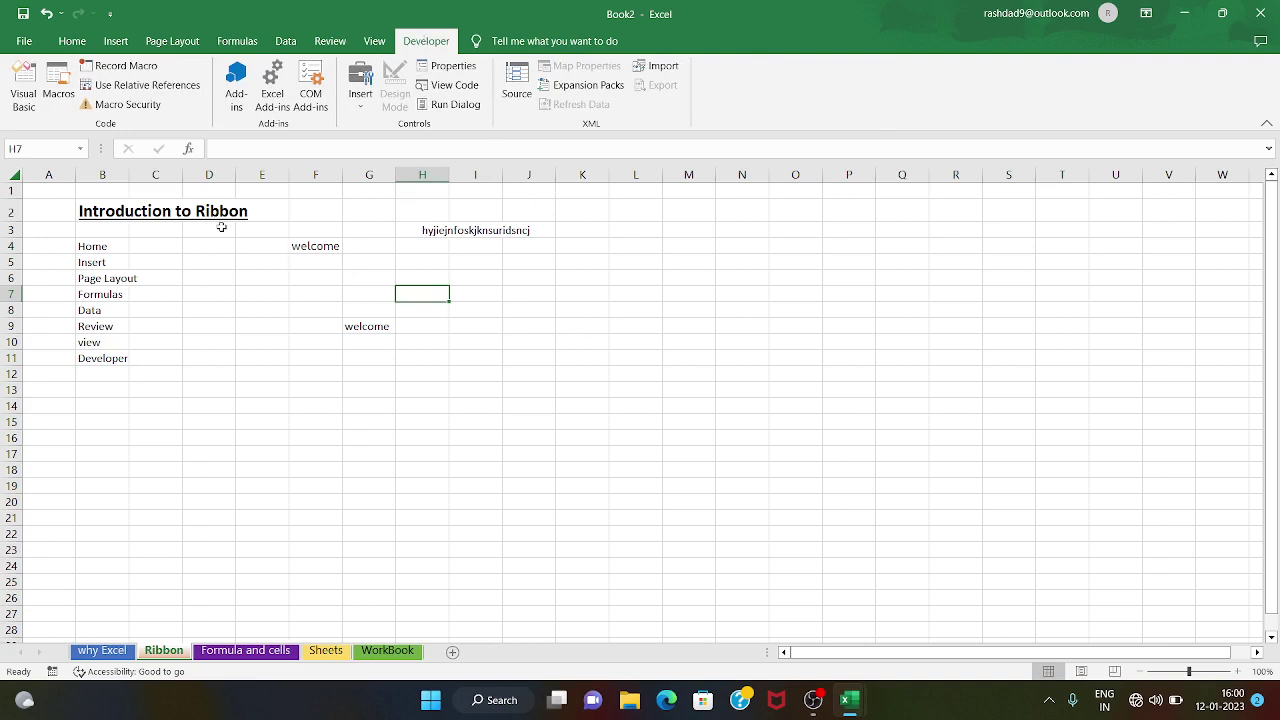
pyautogui.click(105, 86)
# Open the Formula and cells sheet and select empty cells in column H, ending on H2.
pyautogui.click(259, 655)
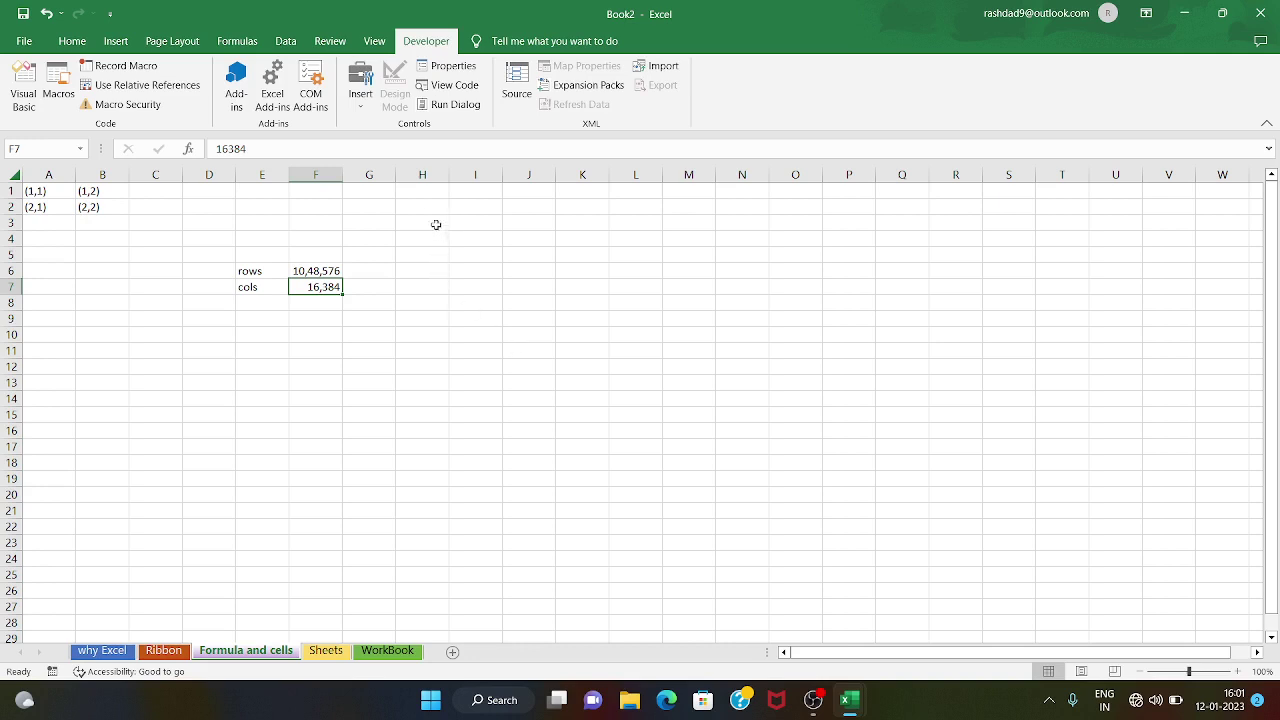
pyautogui.click(426, 210)
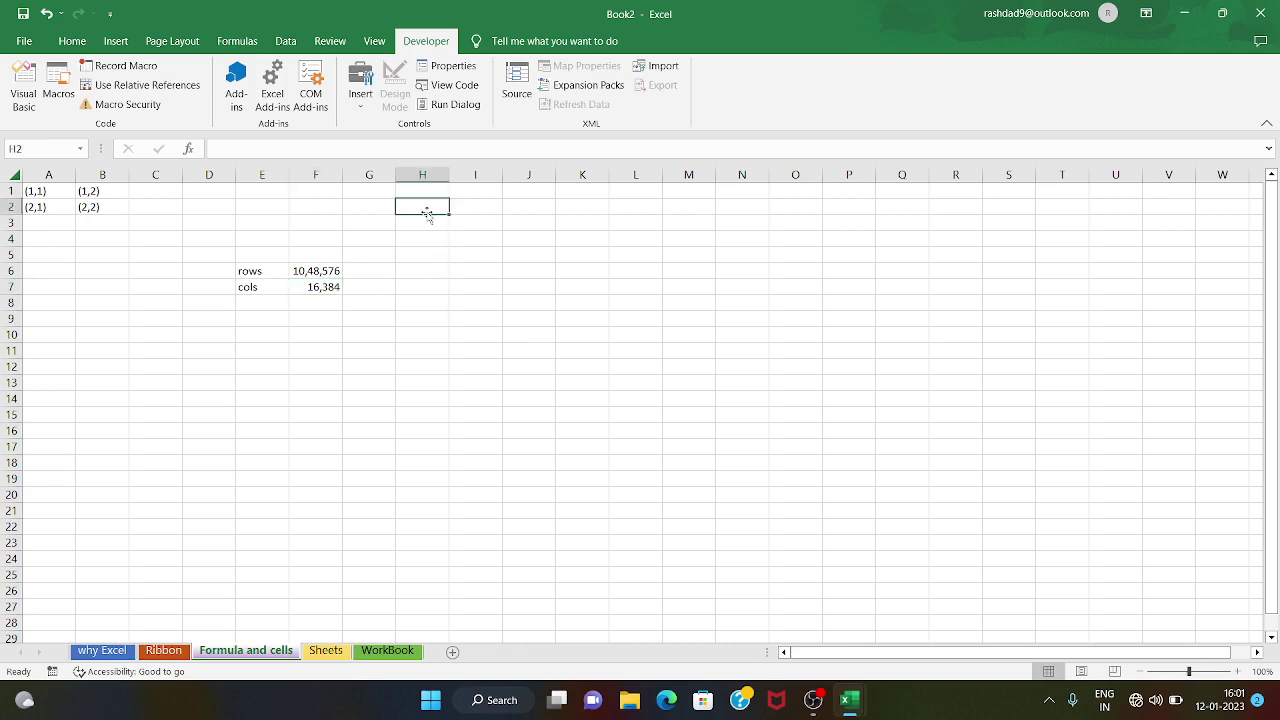
pyautogui.click(425, 236)
pyautogui.click(425, 206)
# Check the addresses of the coordinate-labelled cells in columns A and B and of empty cells C11 and D13.
pyautogui.click(44, 194)
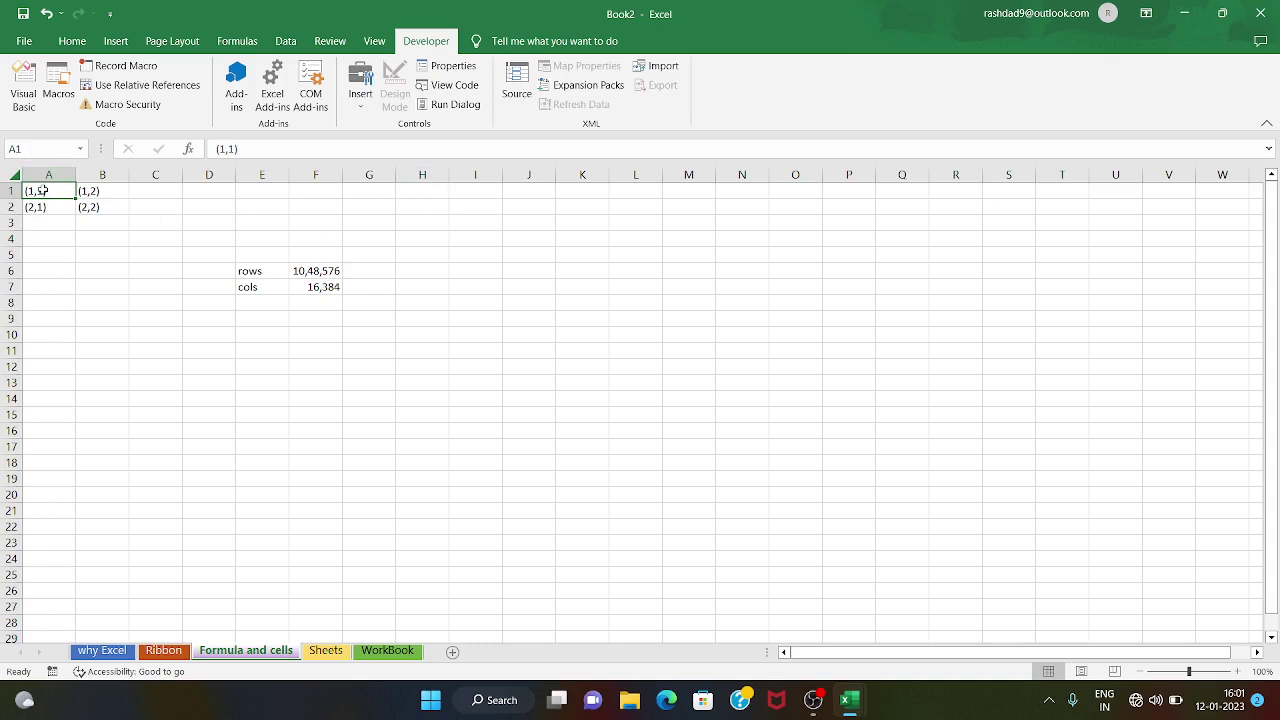
pyautogui.click(90, 192)
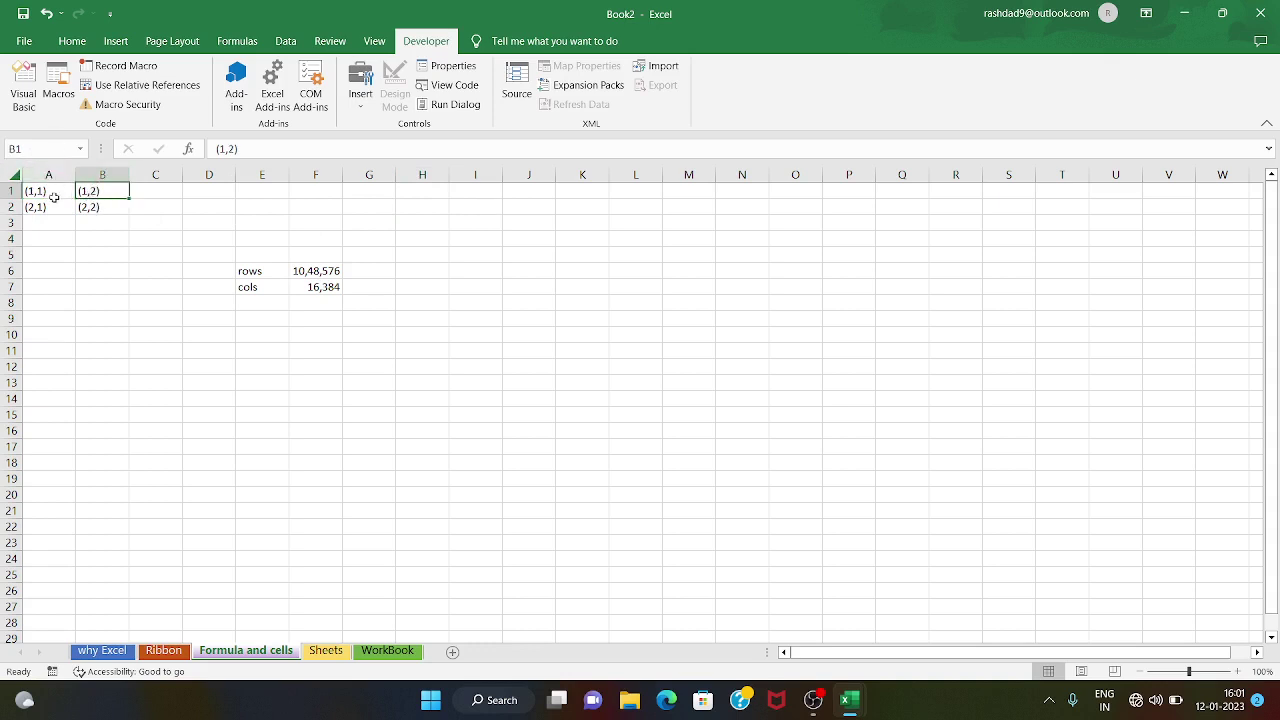
pyautogui.click(45, 206)
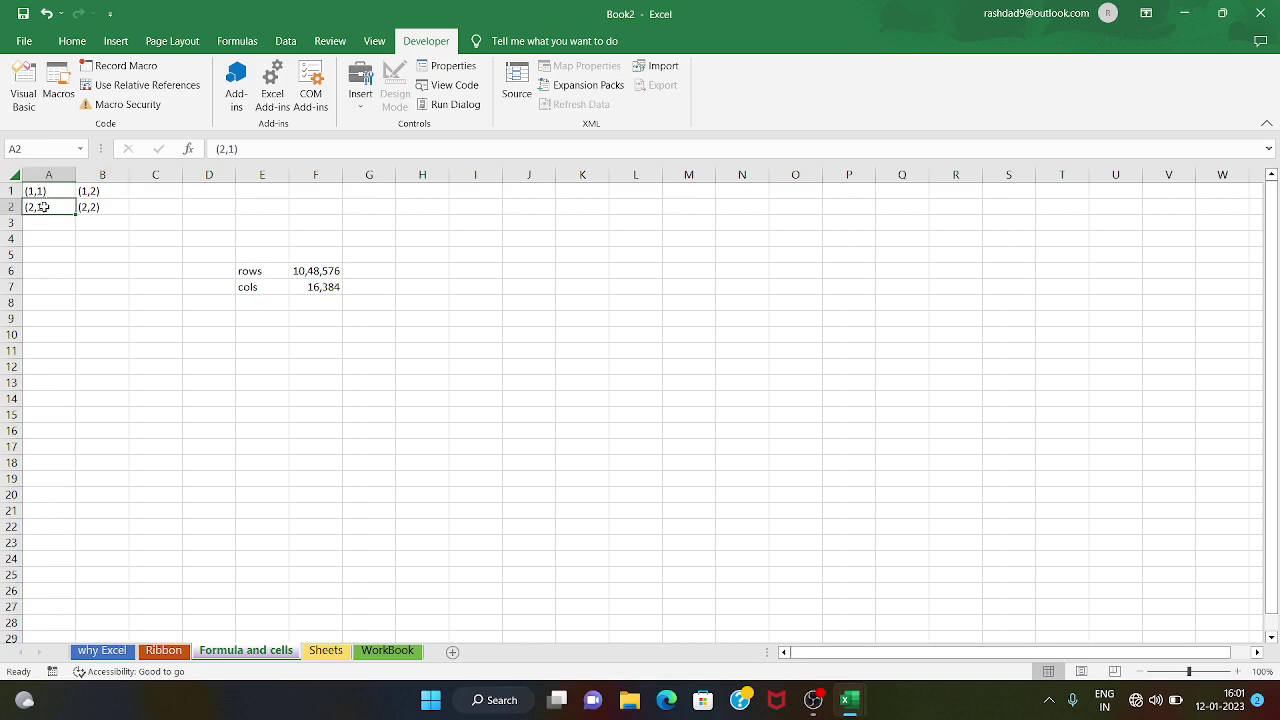
pyautogui.click(95, 216)
pyautogui.click(172, 351)
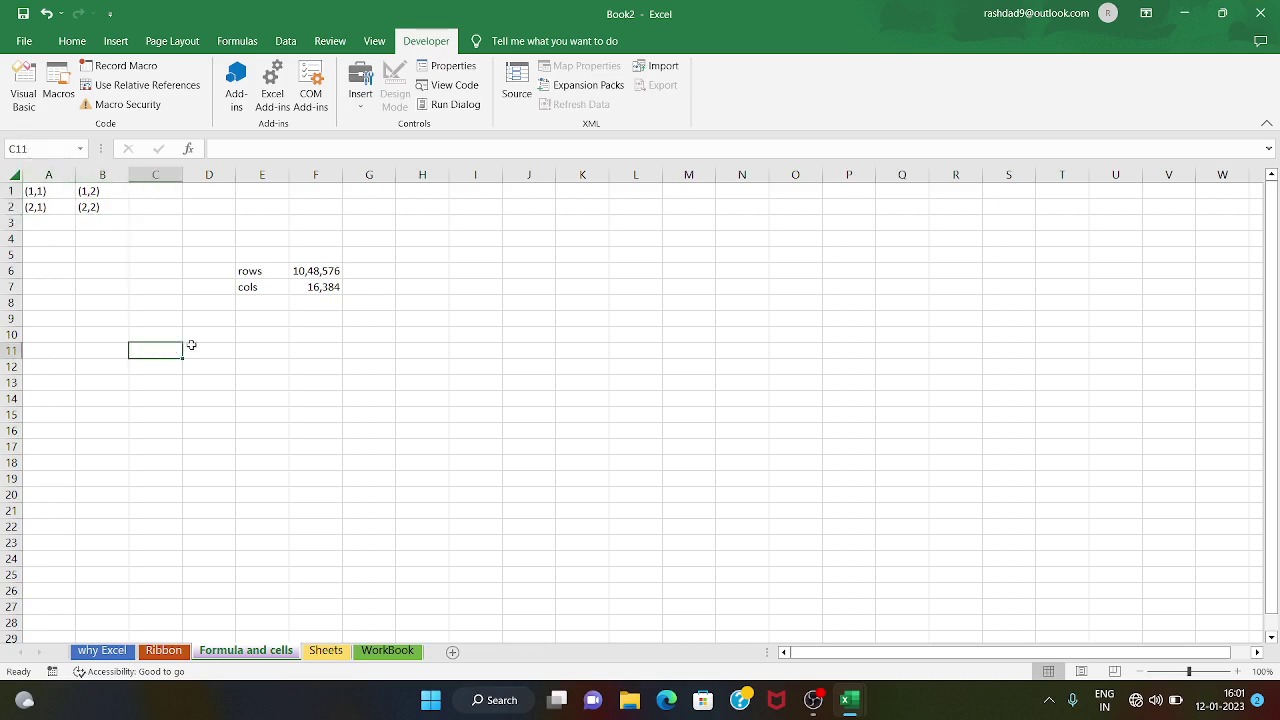
pyautogui.click(210, 379)
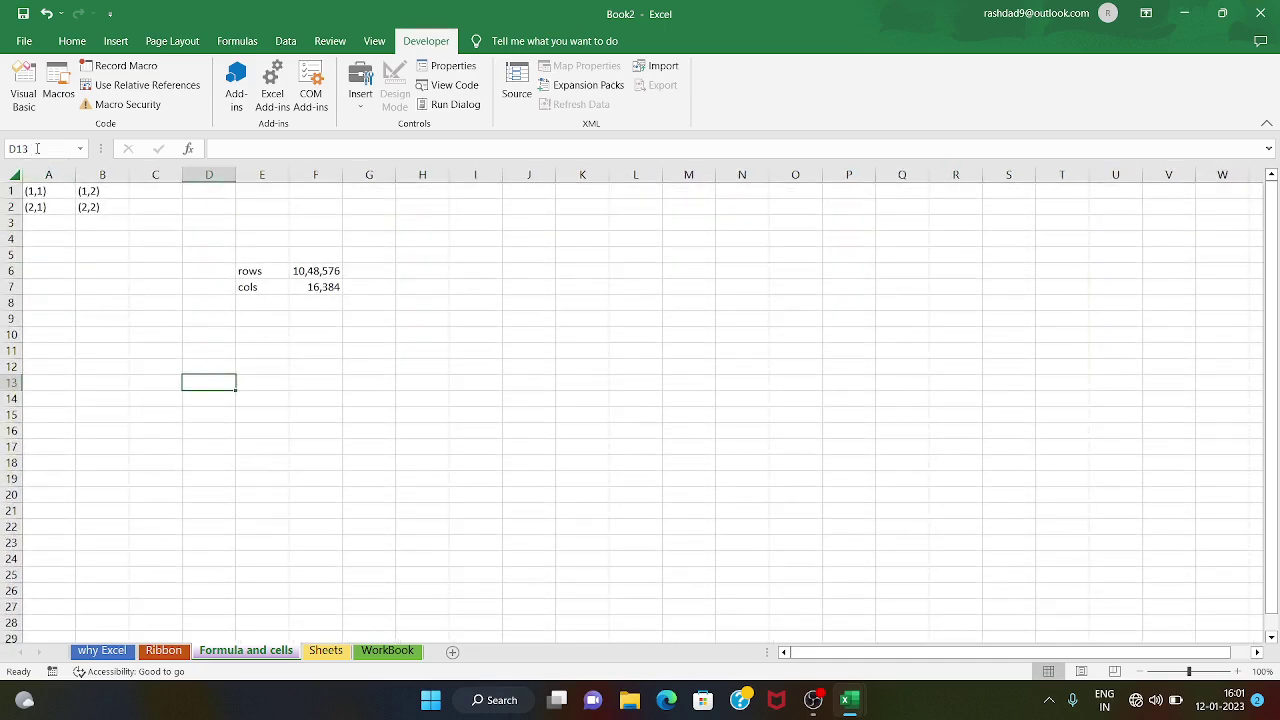
# Jump directly to cell A100 by its address and return to the first rows of the sheet.
pyautogui.click(37, 148)
pyautogui.press('BackSpace')
pyautogui.write('A100')
pyautogui.press('Return')
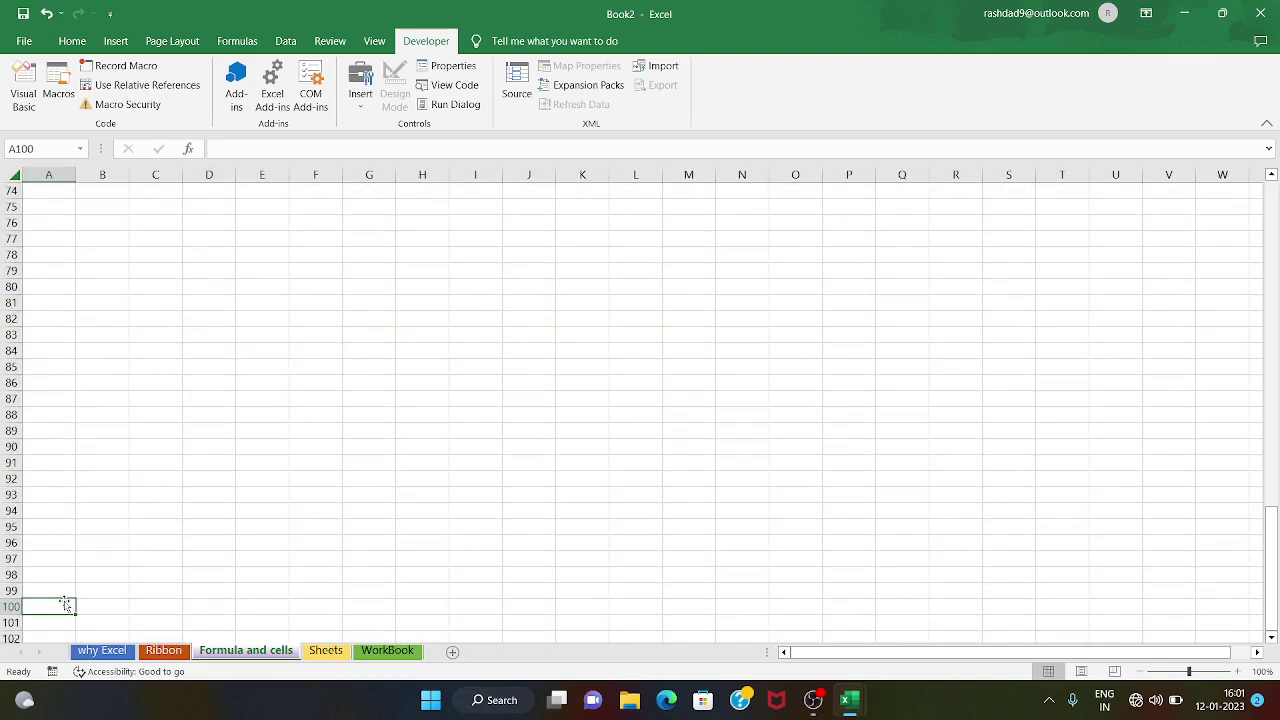
pyautogui.scroll(20, 178, 424)
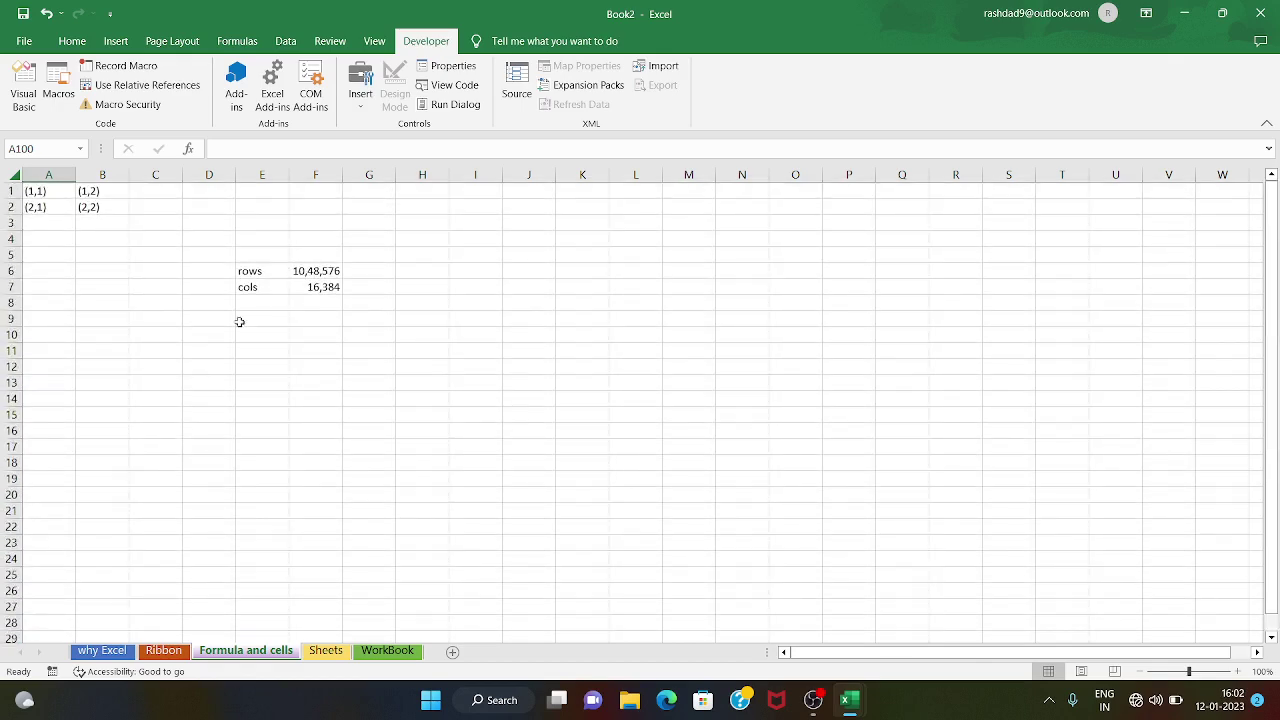
# Check the values for the worksheet's maximum rows and columns in cells F6 and F7.
pyautogui.click(240, 424)
pyautogui.click(155, 345)
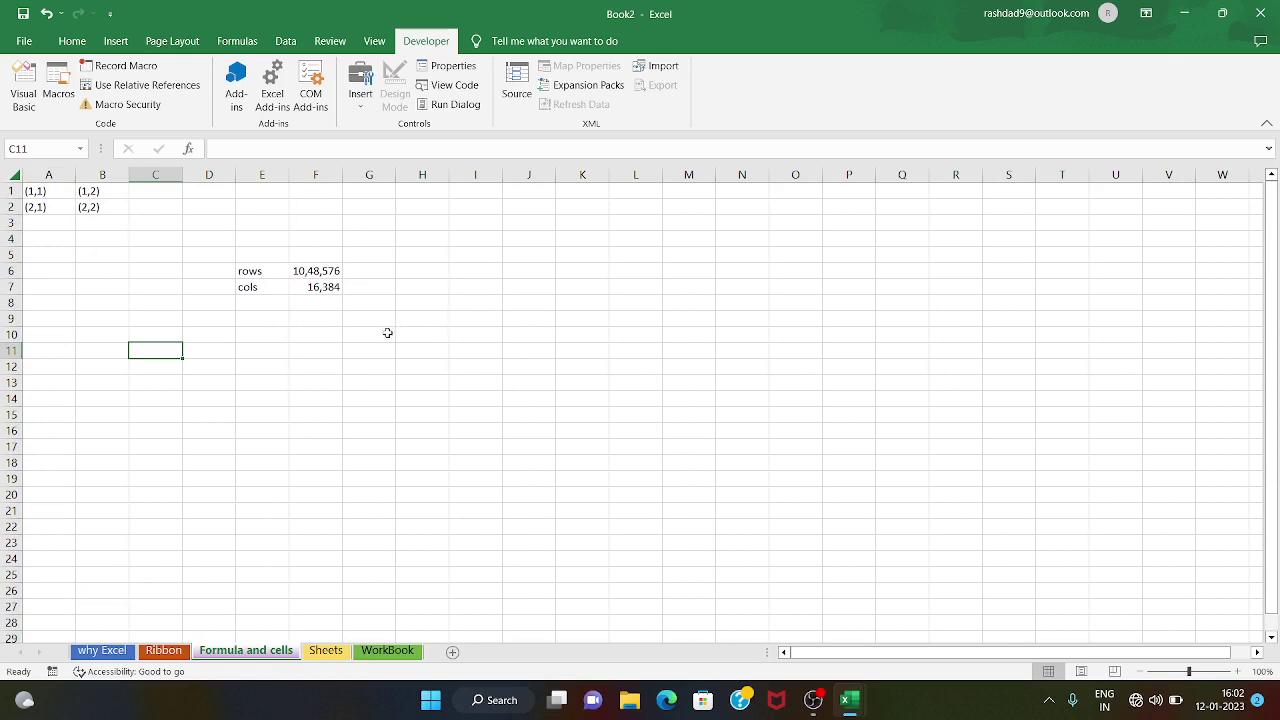
pyautogui.click(326, 272)
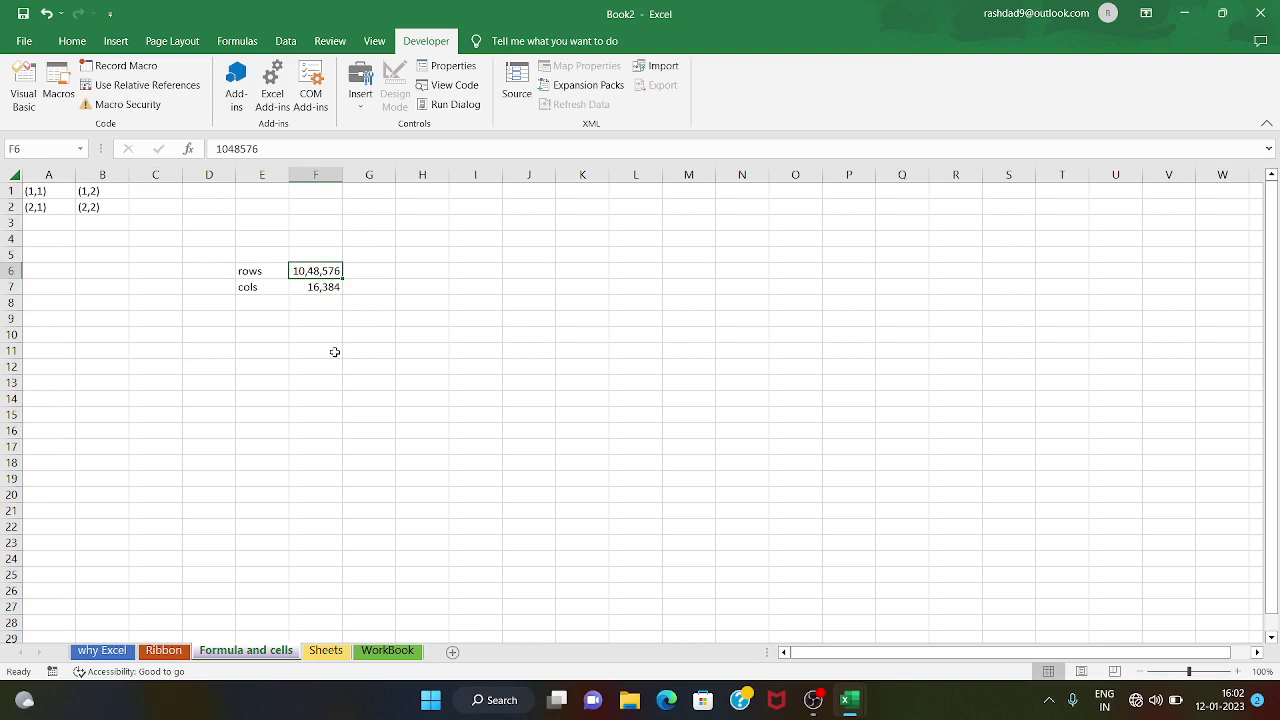
pyautogui.click(322, 288)
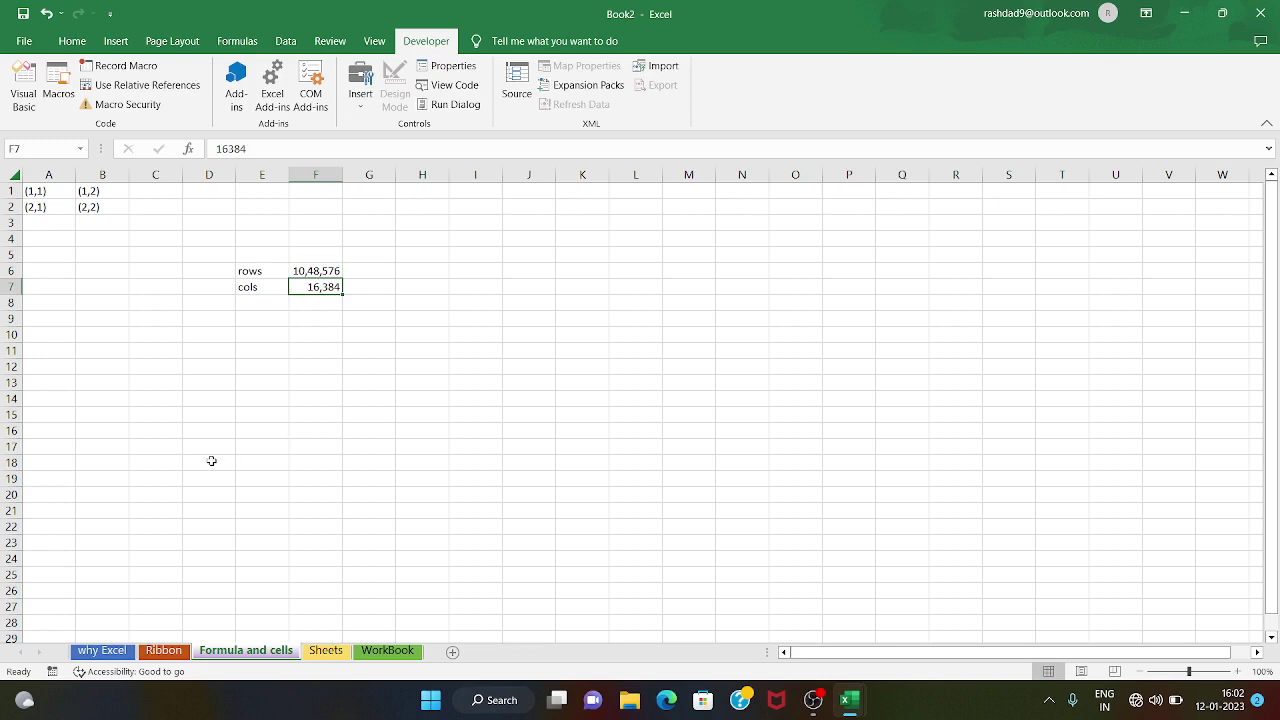
# Switch briefly to the Sheets worksheet, return to Formula and cells, and show the formula bar for empty cell H4.
pyautogui.click(336, 653)
pyautogui.click(245, 651)
pyautogui.click(415, 243)
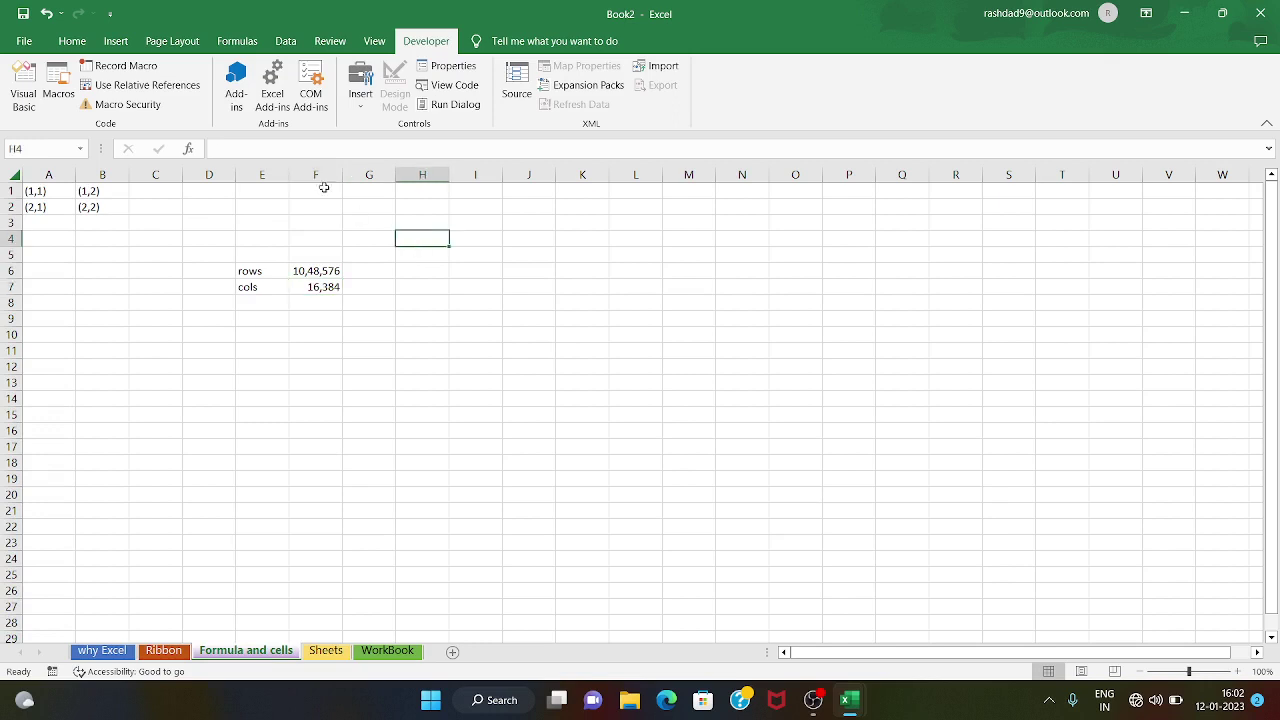
pyautogui.click(308, 148)
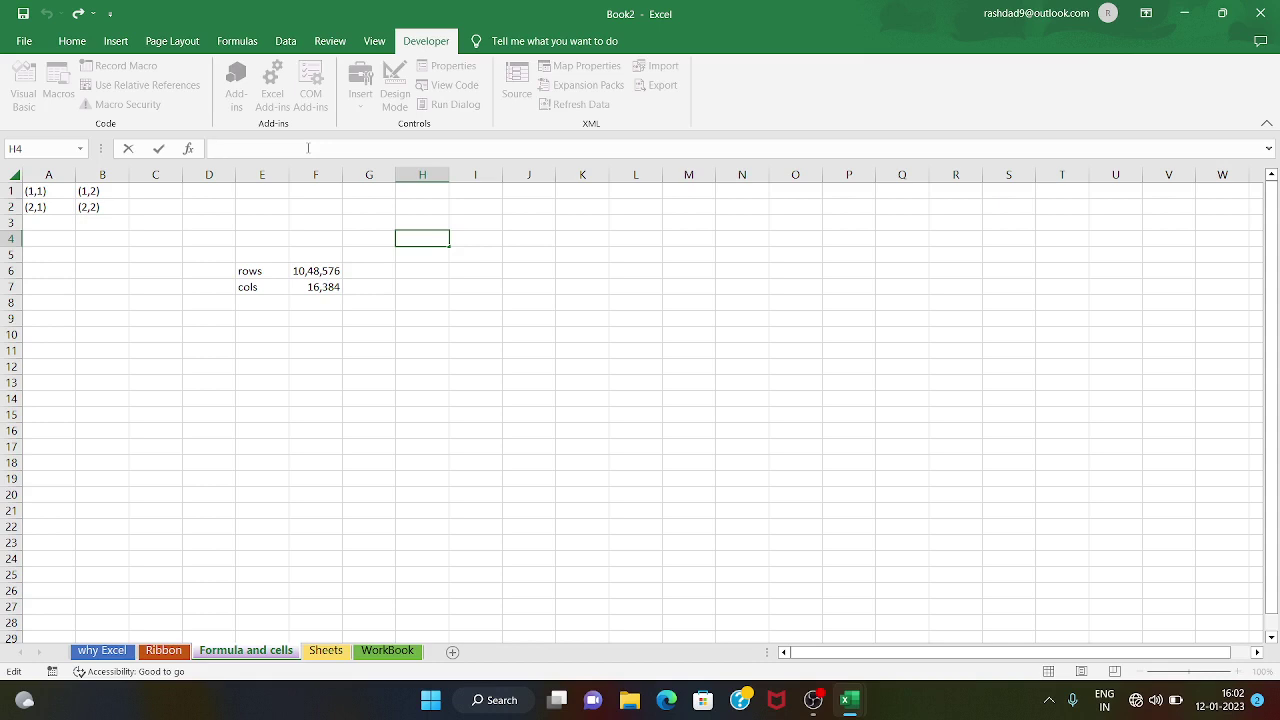
# Enter the constant 4 in cell I7 and reselect the cell to check its content.
pyautogui.click(466, 289)
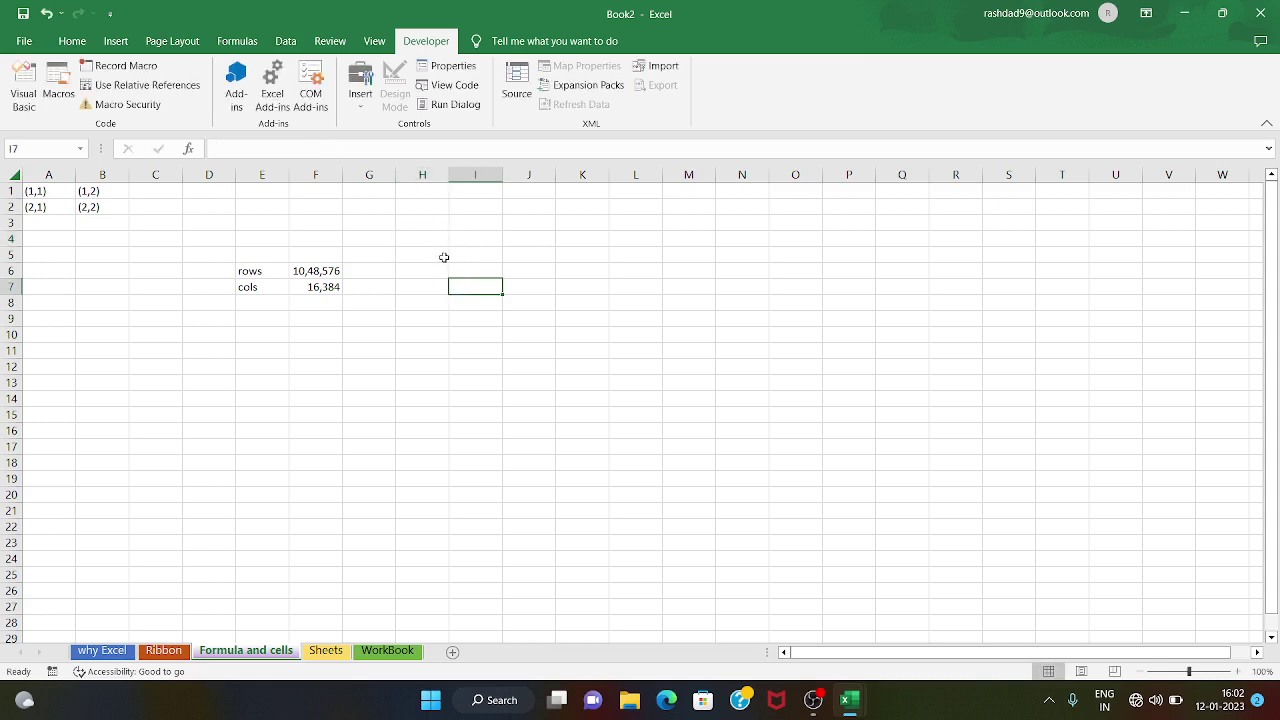
pyautogui.write('4')
pyautogui.press('Return')
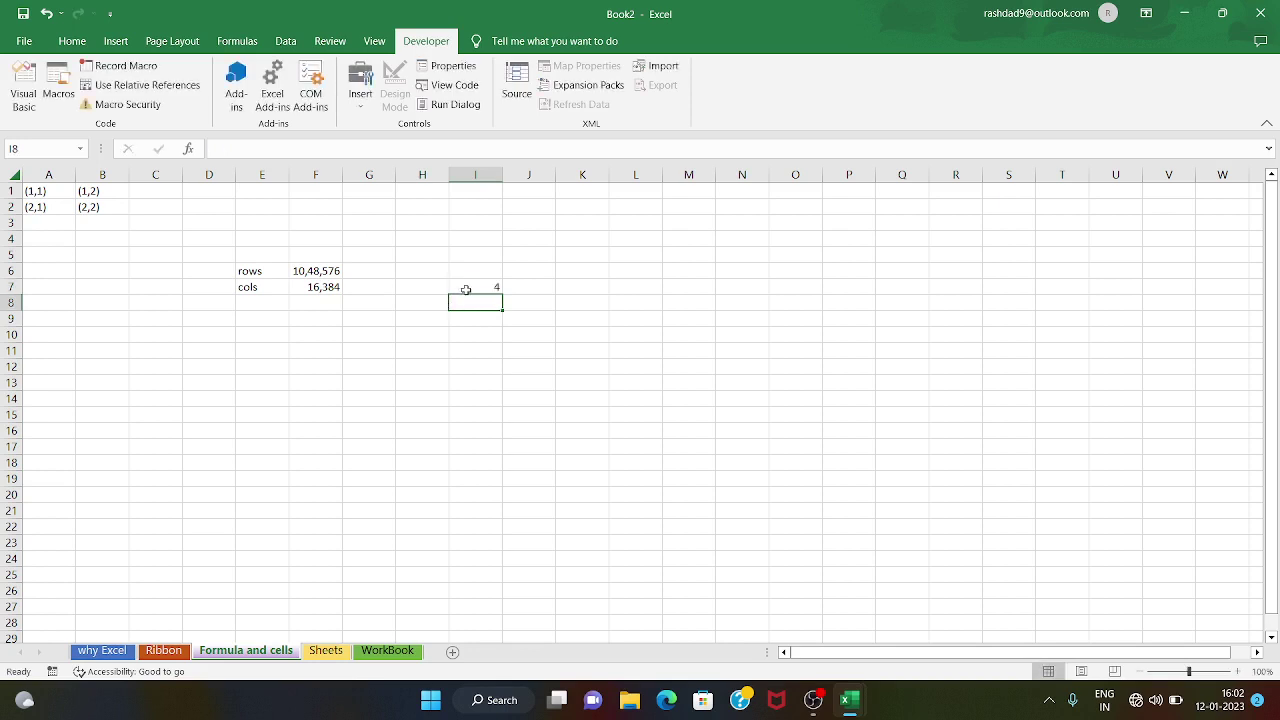
pyautogui.click(466, 290)
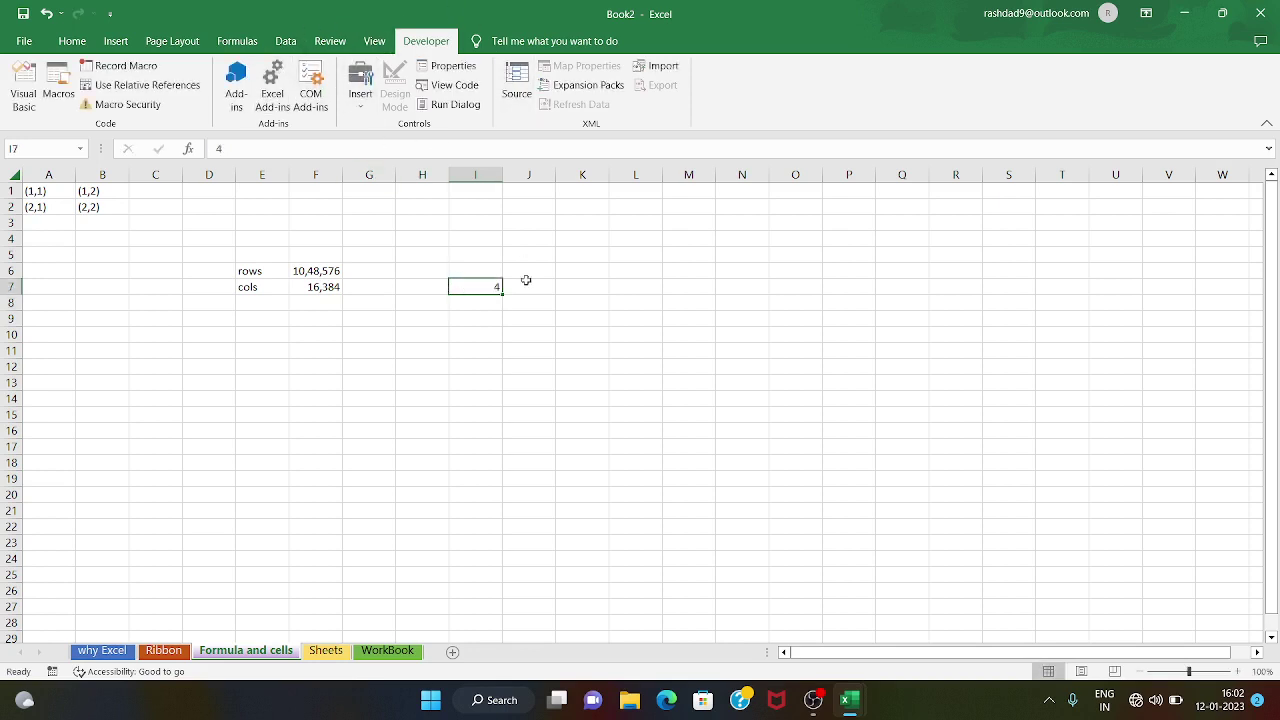
# Enter the formula =2+2 in cell I8.
pyautogui.click(477, 306)
pyautogui.write('=')
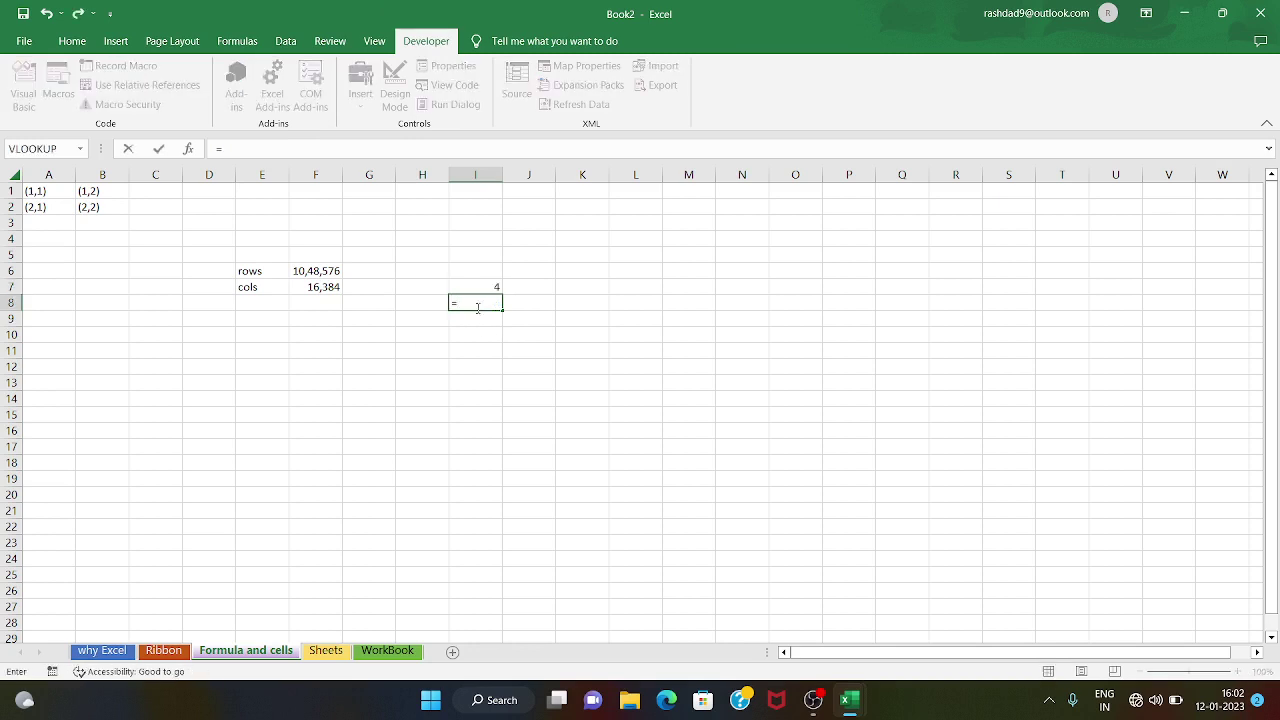
pyautogui.write('@+2')
pyautogui.press('BackSpace')
pyautogui.press('BackSpace')
pyautogui.press('BackSpace')
pyautogui.write('2+2')
pyautogui.press('Return')
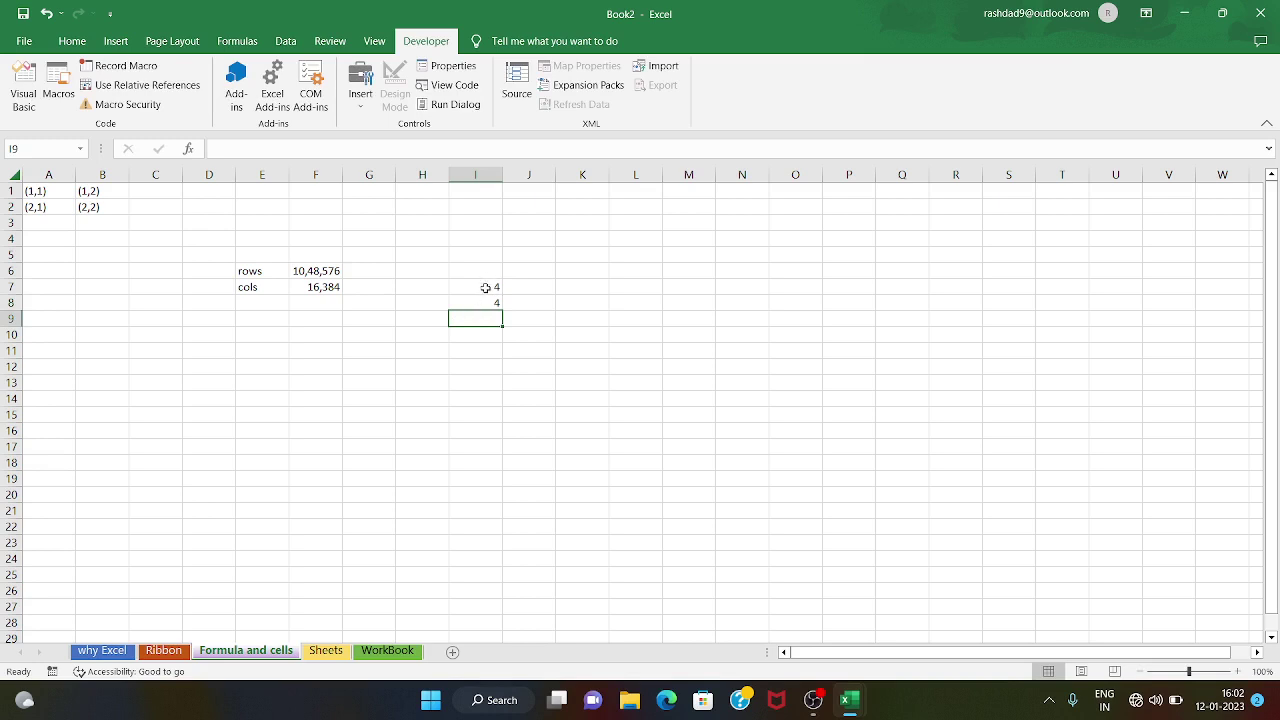
# Compare the underlying contents of I7 and I8, ending on an empty cell.
pyautogui.click(485, 287)
pyautogui.click(487, 303)
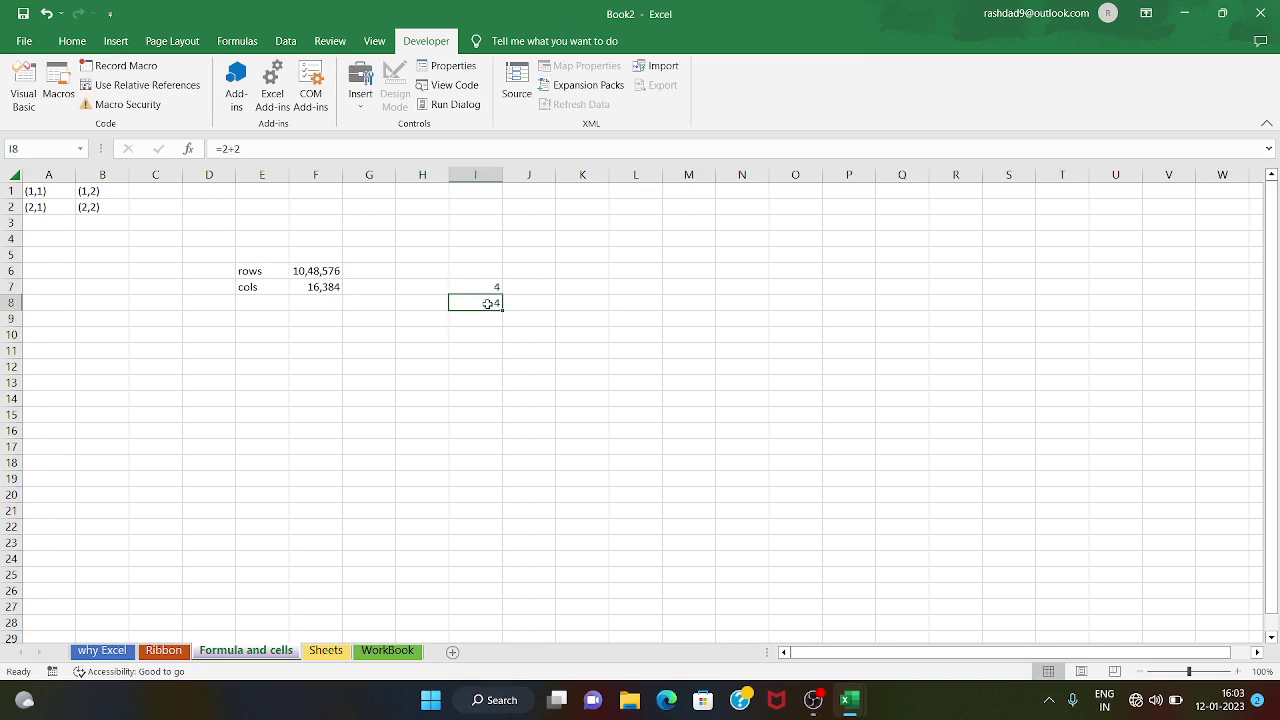
pyautogui.click(490, 285)
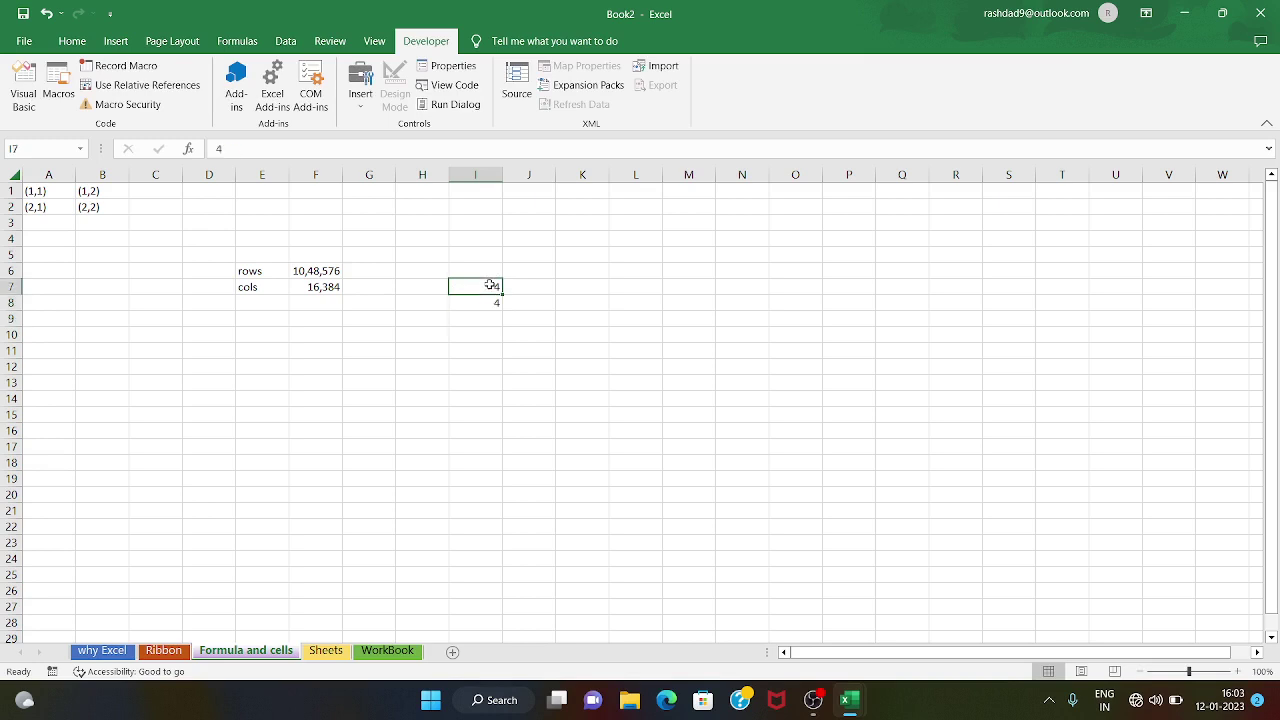
pyautogui.click(489, 303)
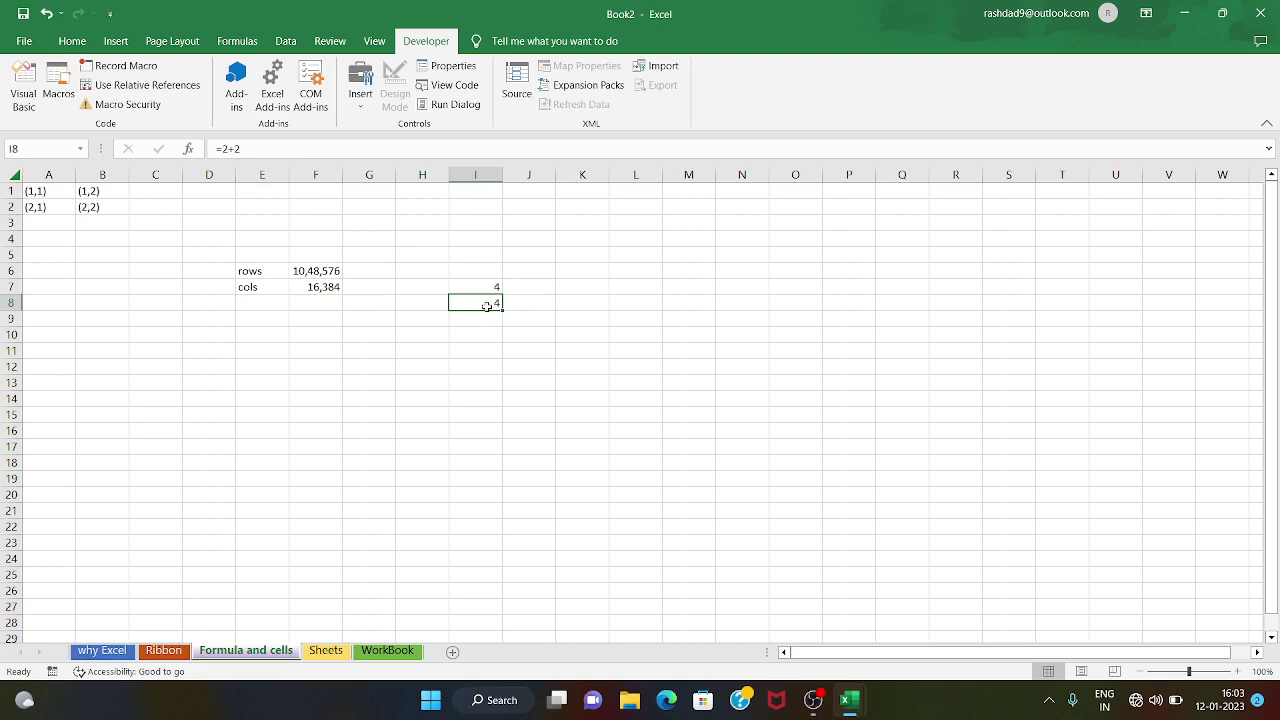
pyautogui.click(491, 366)
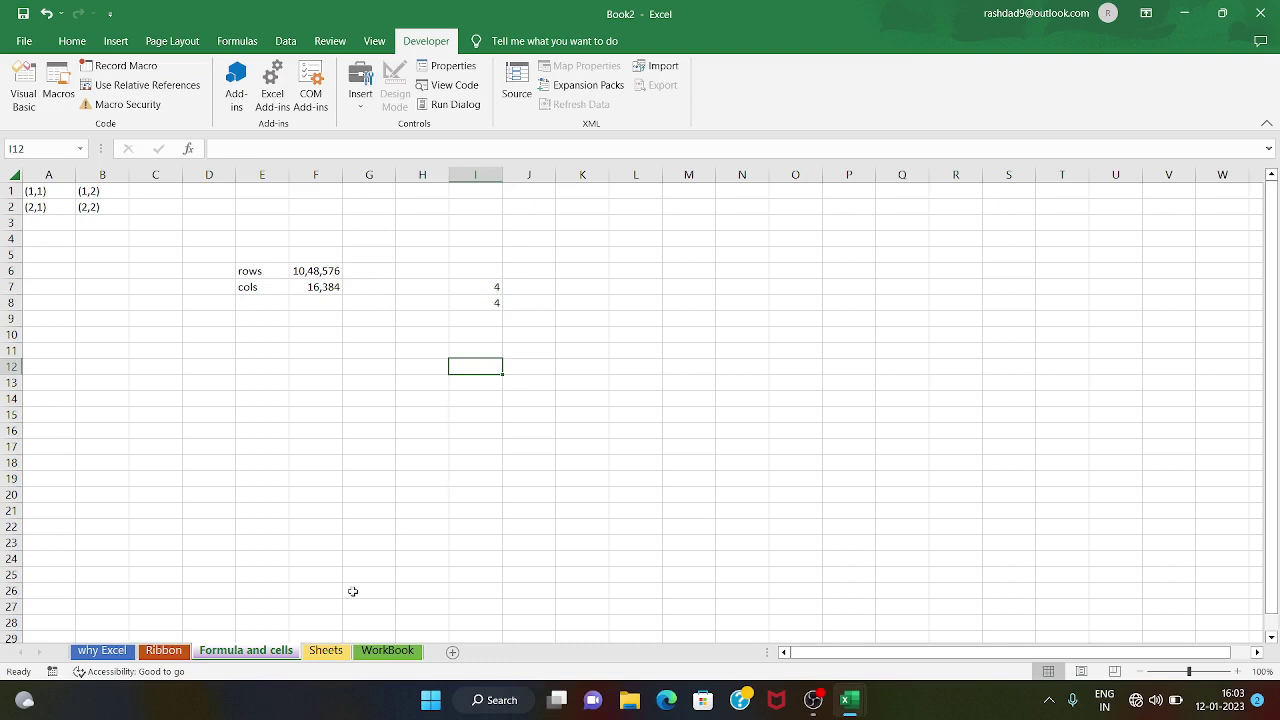
pyautogui.click(372, 479)
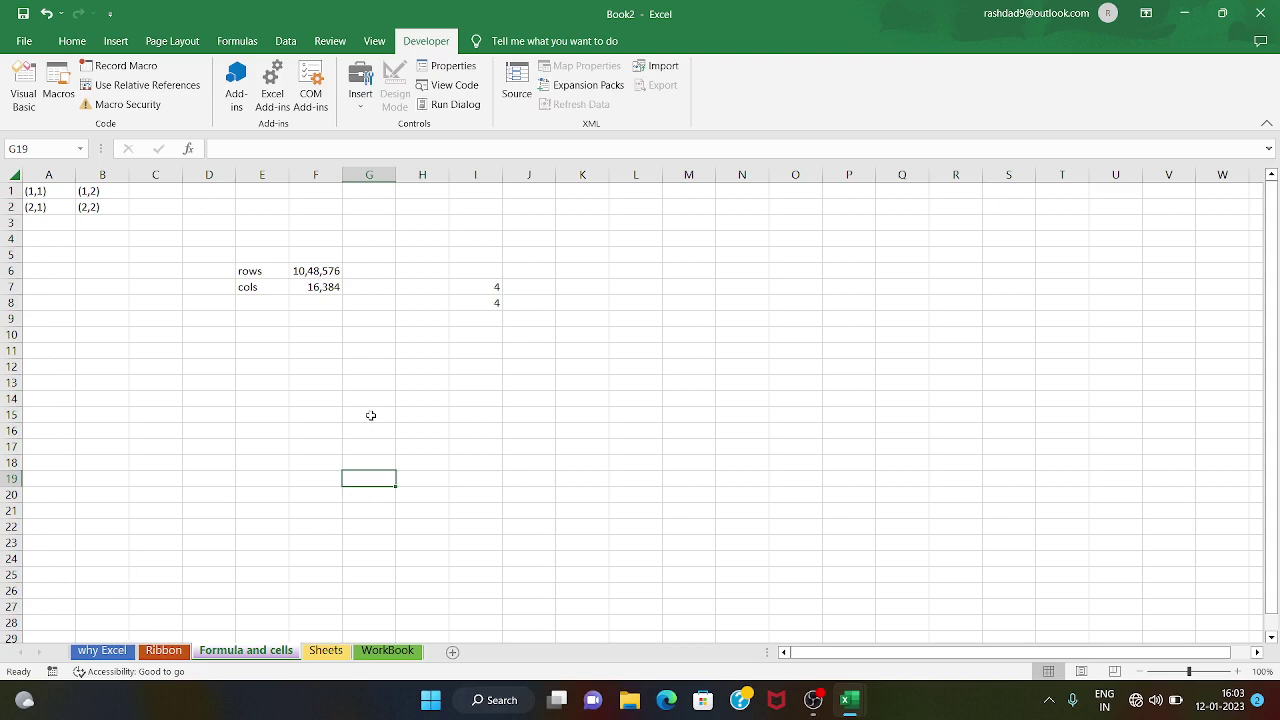
# Look through the workbook's sheets in order, from why Excel to WorkBook.
pyautogui.click(100, 651)
pyautogui.click(152, 656)
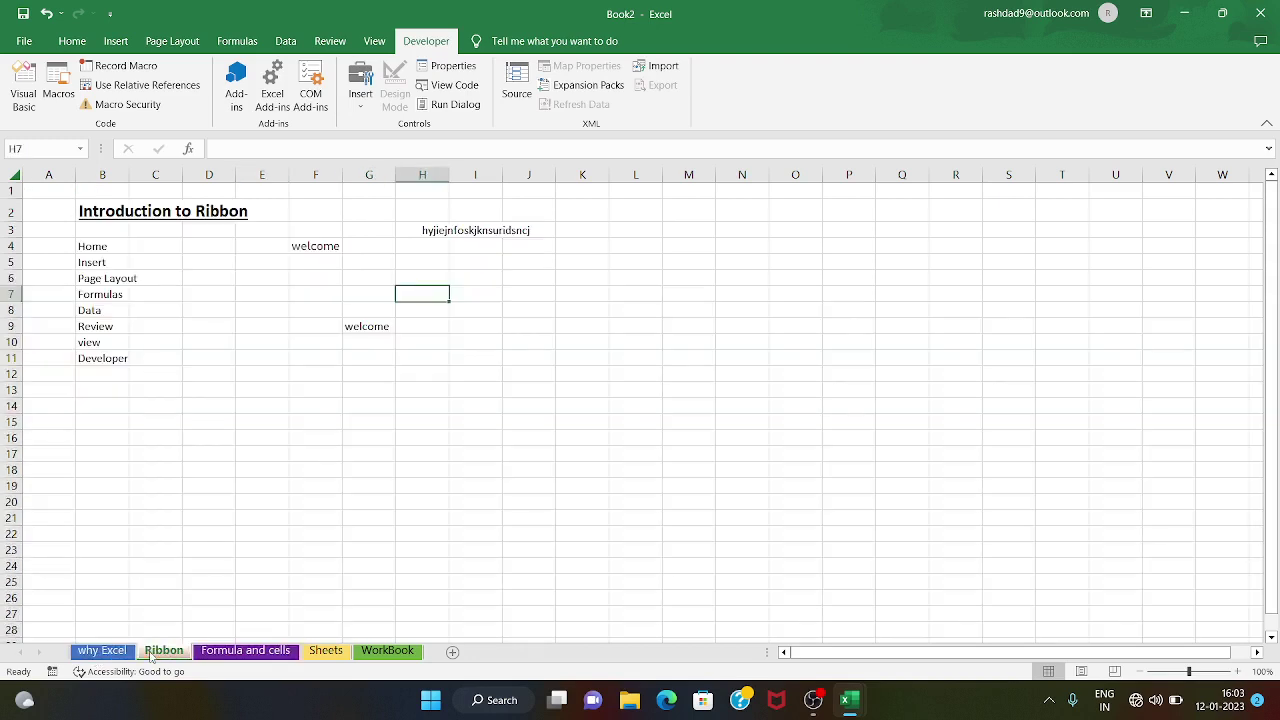
pyautogui.click(255, 655)
pyautogui.click(325, 651)
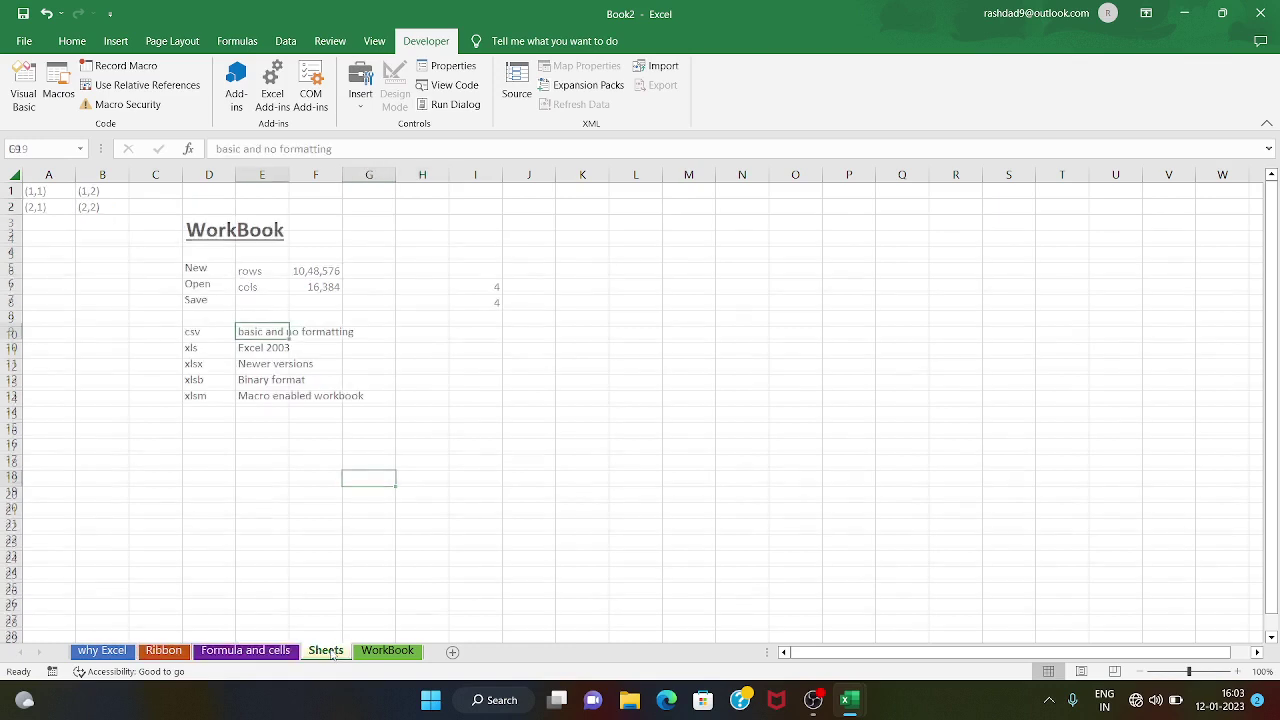
pyautogui.click(387, 651)
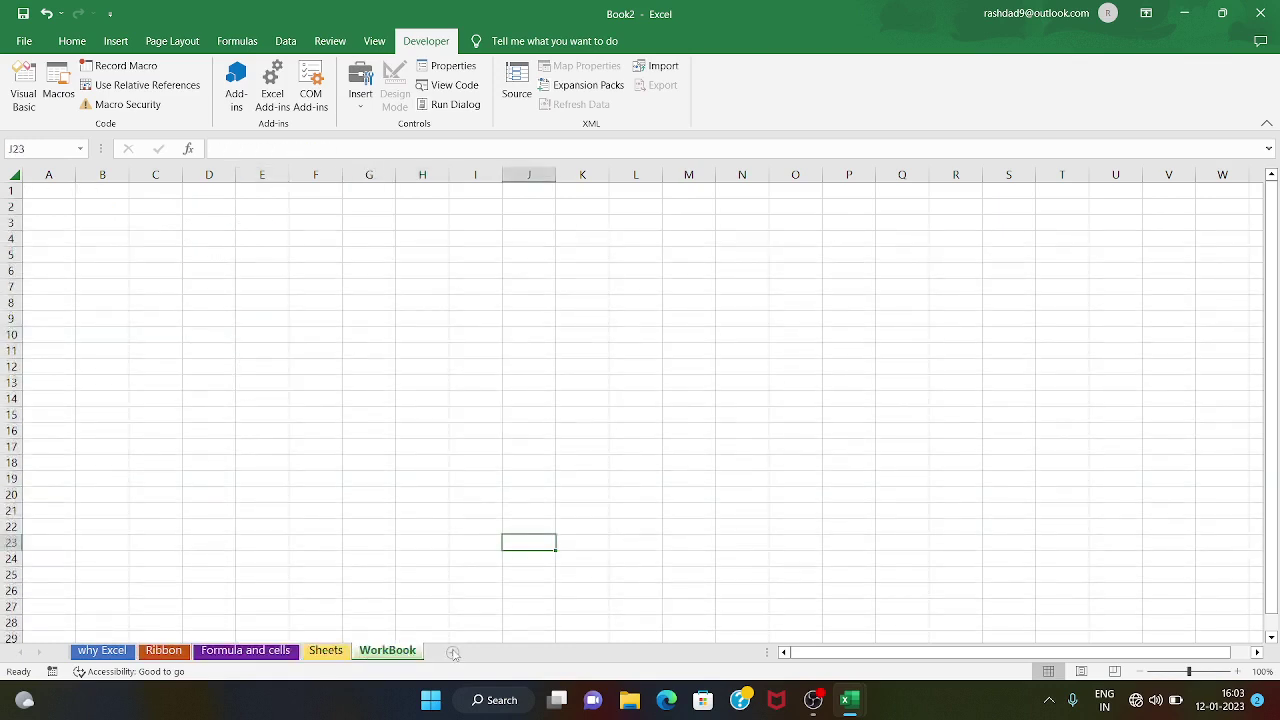
# Add two new worksheets after WorkBook and delete the second one.
pyautogui.click(453, 652)
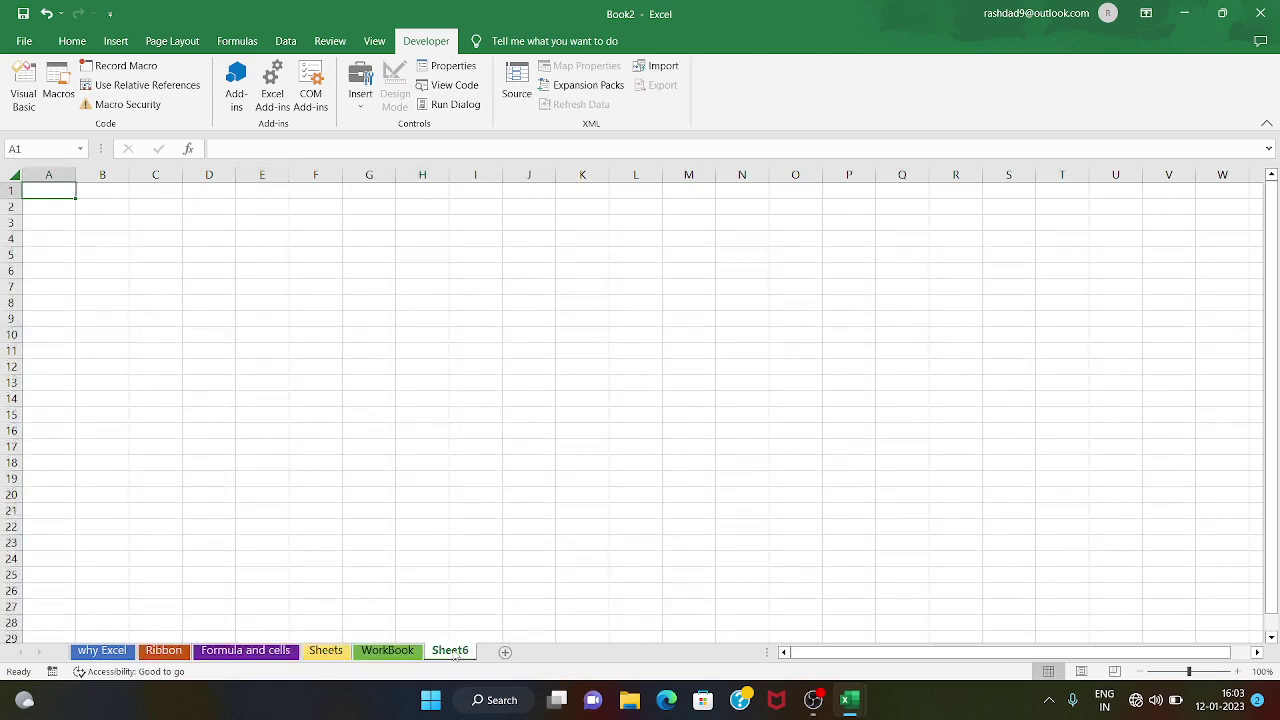
pyautogui.click(506, 653)
pyautogui.rightClick(501, 652)
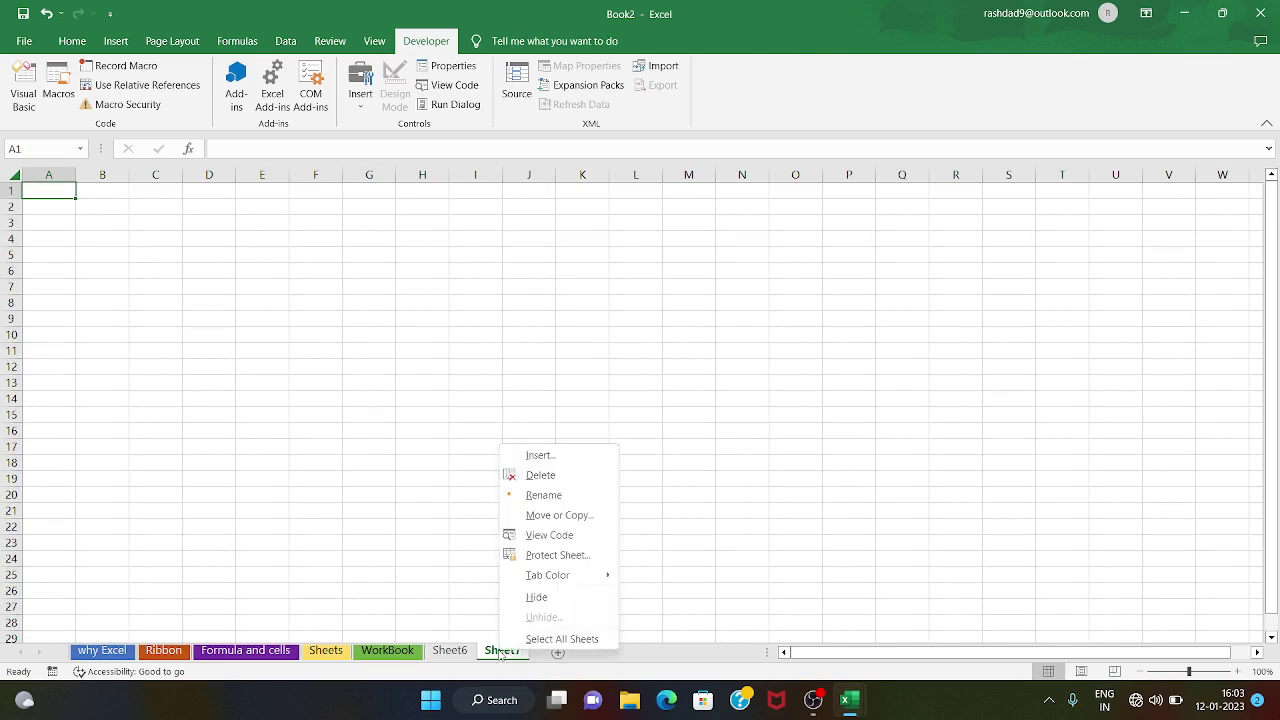
pyautogui.click(530, 476)
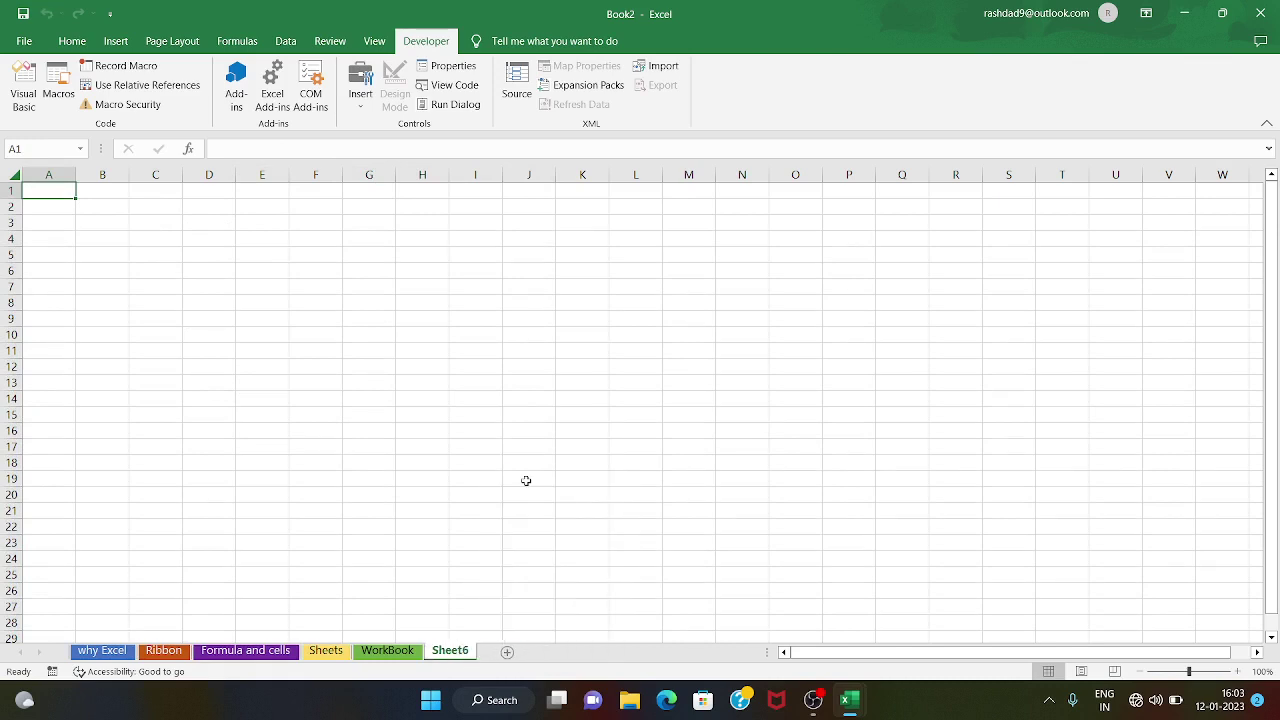
# Rename the new worksheet as sheet65.
pyautogui.doubleClick(464, 648)
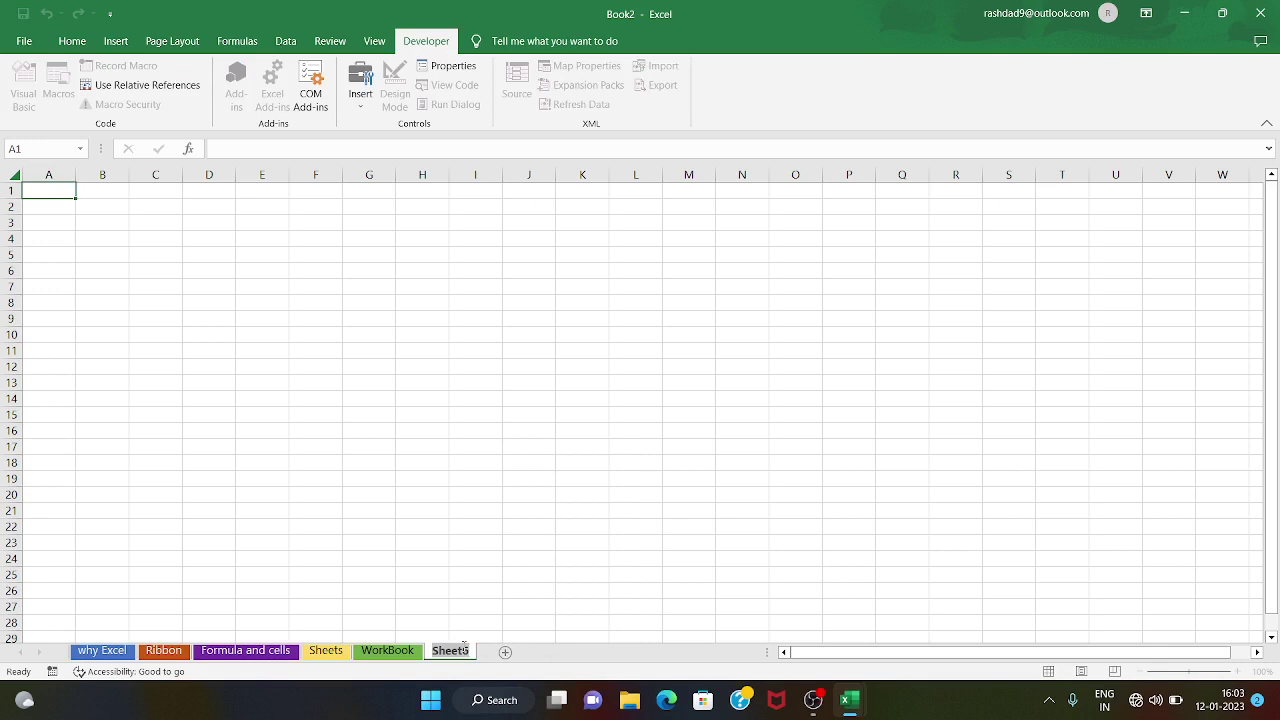
pyautogui.write('sheet65')
pyautogui.press('Return')
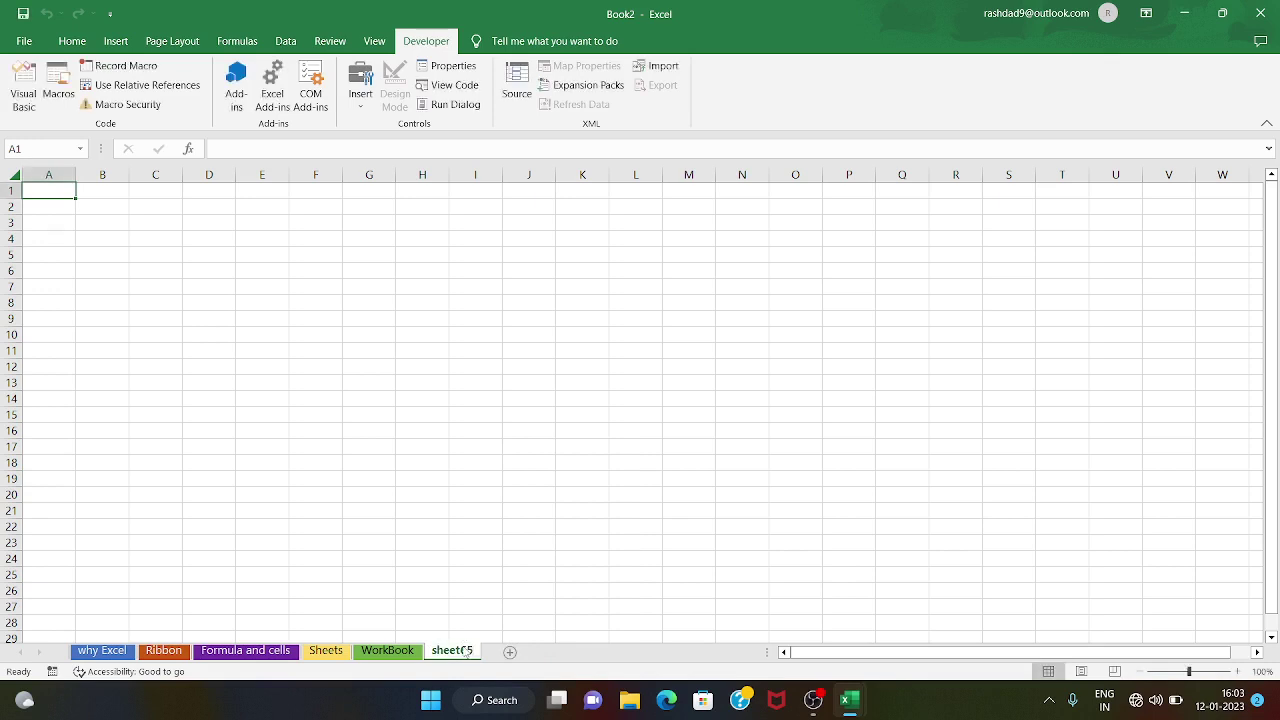
# Give the sheet65 tab the dark blue-gray theme color and switch to the WorkBook sheet to check it.
pyautogui.rightClick(466, 652)
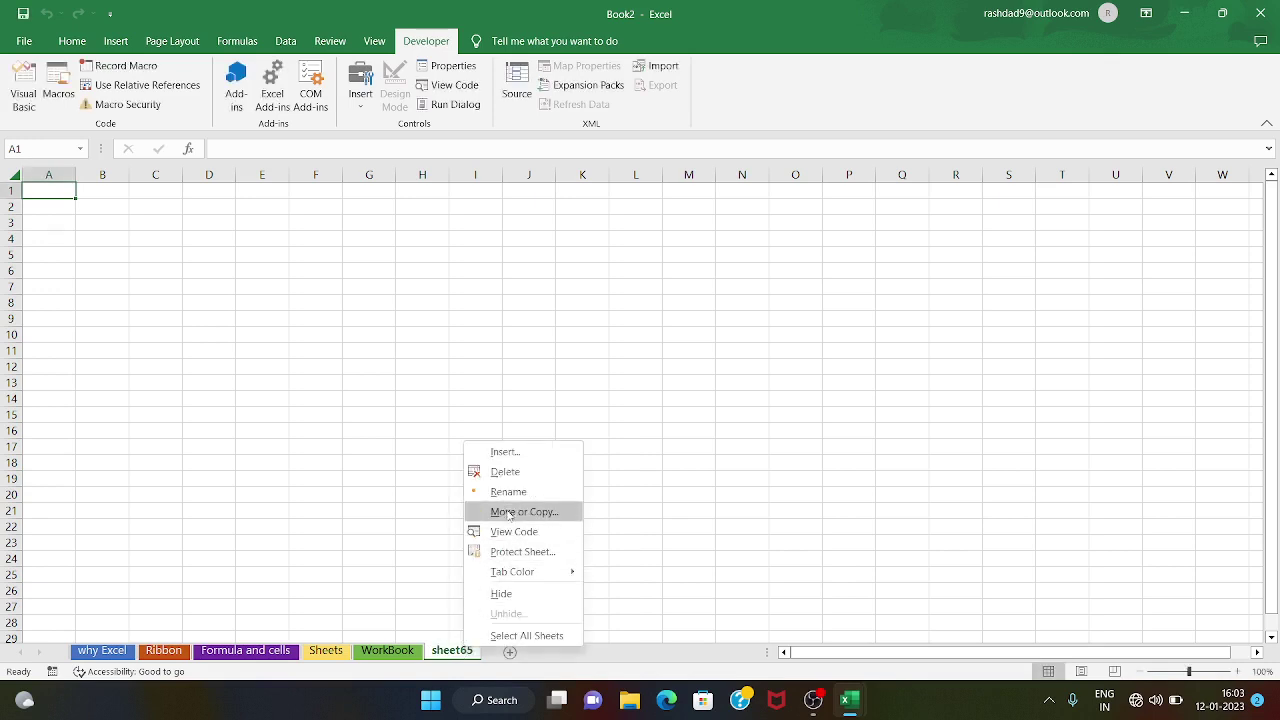
pyautogui.moveTo(513, 572)
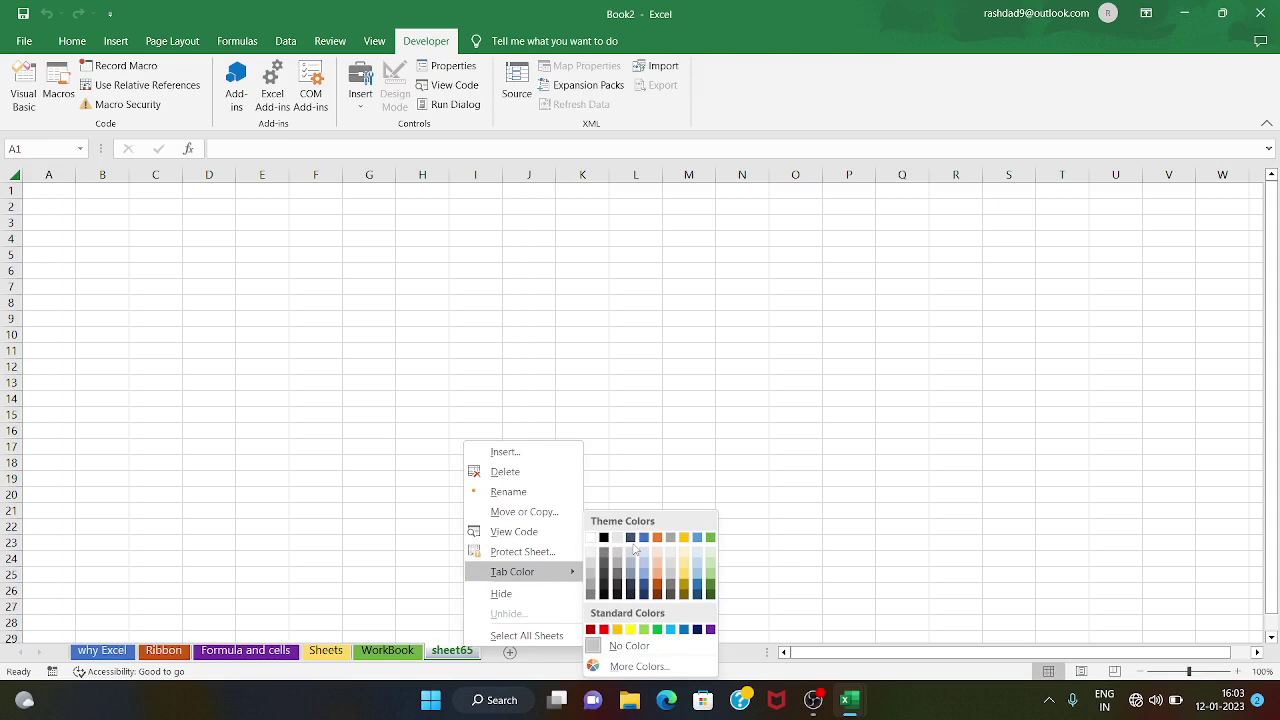
pyautogui.click(631, 537)
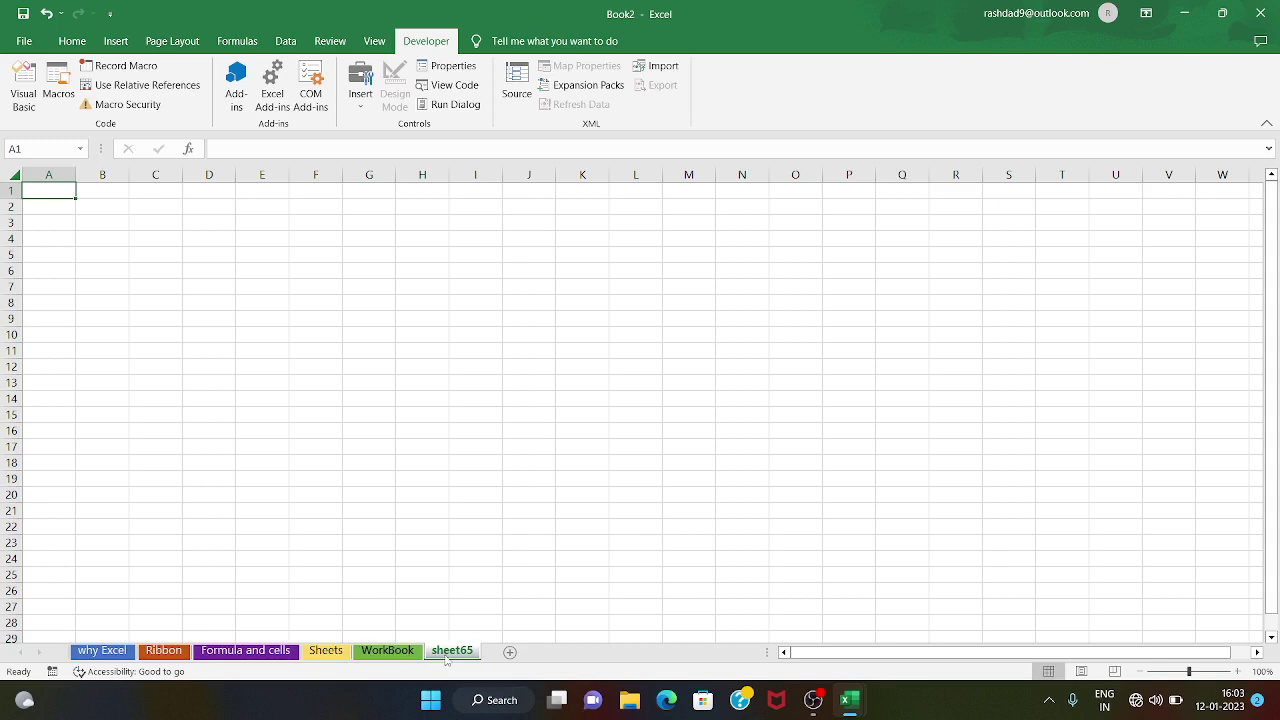
pyautogui.click(405, 651)
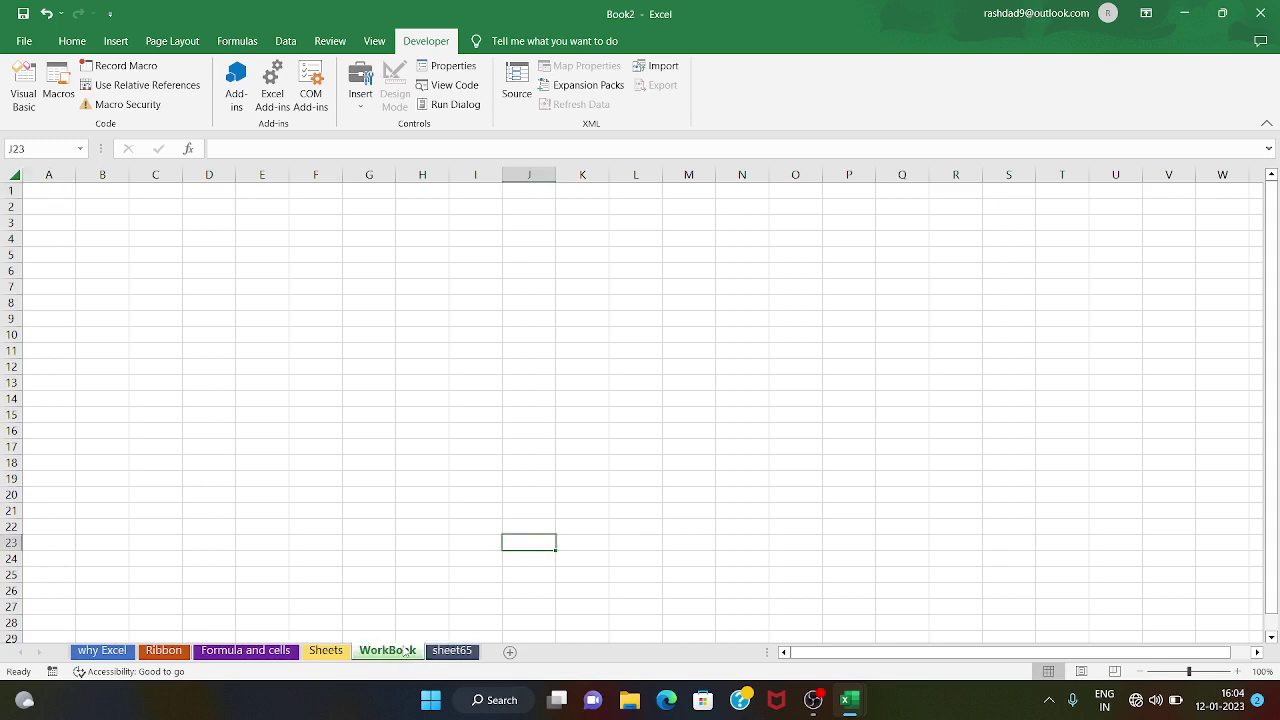
# Open the Sheets worksheet and go through the csv, xls and xlsx entries in its list of file formats.
pyautogui.click(338, 651)
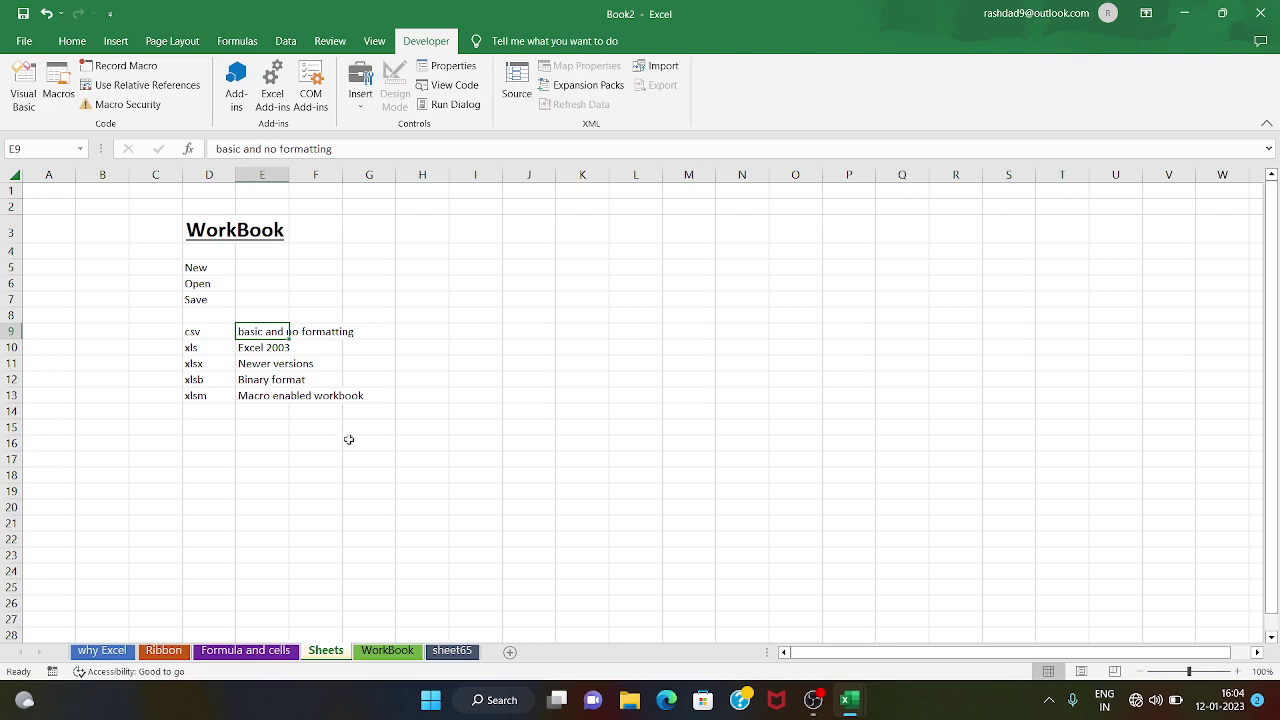
pyautogui.click(212, 336)
pyautogui.click(209, 351)
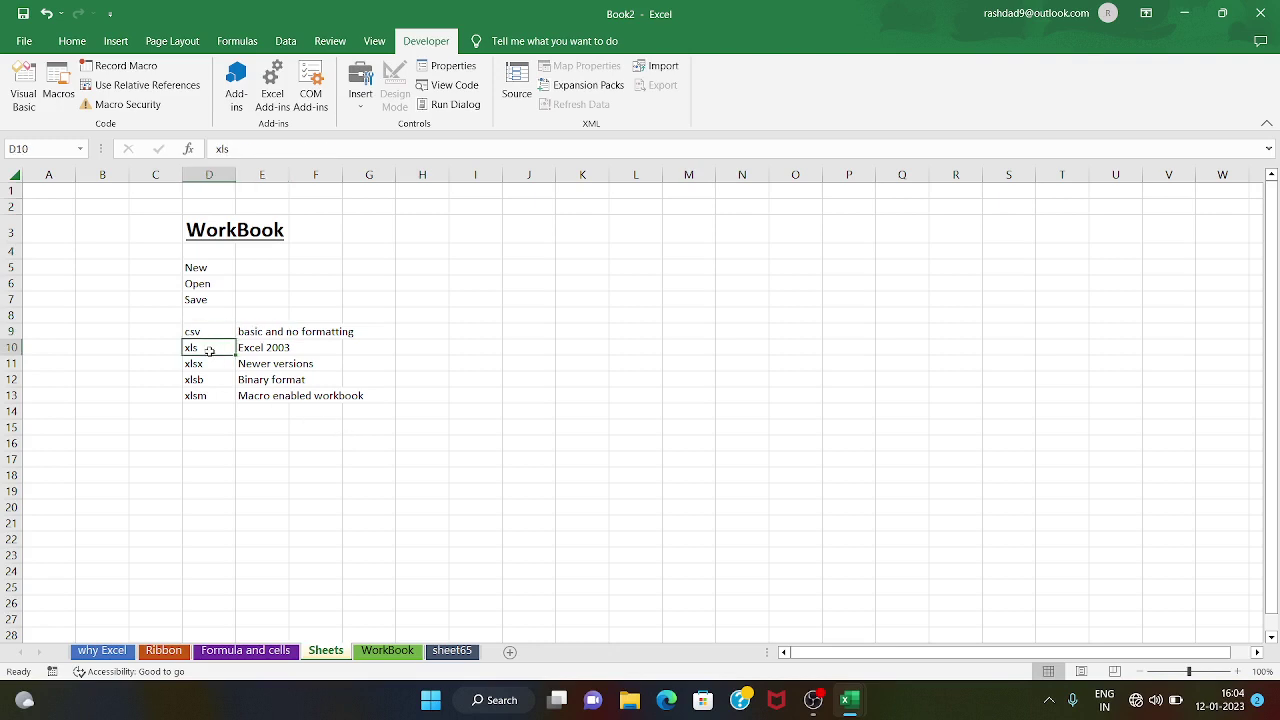
pyautogui.click(208, 366)
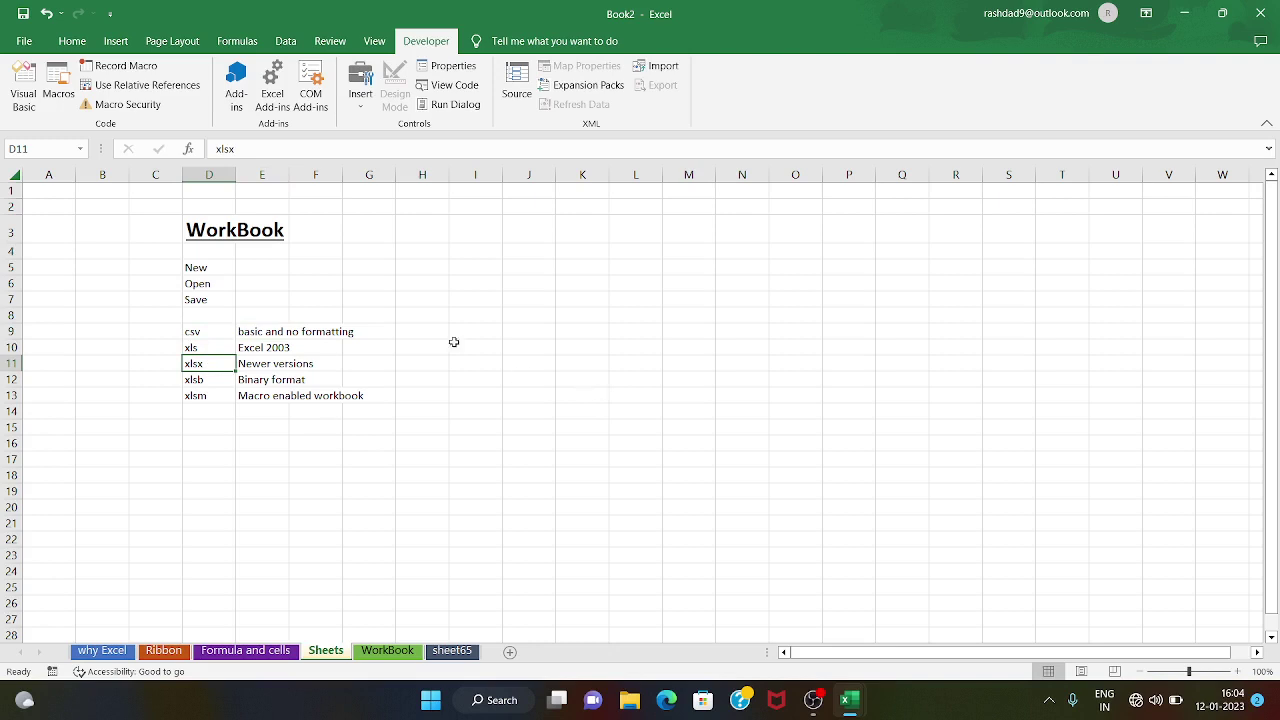
pyautogui.click(216, 331)
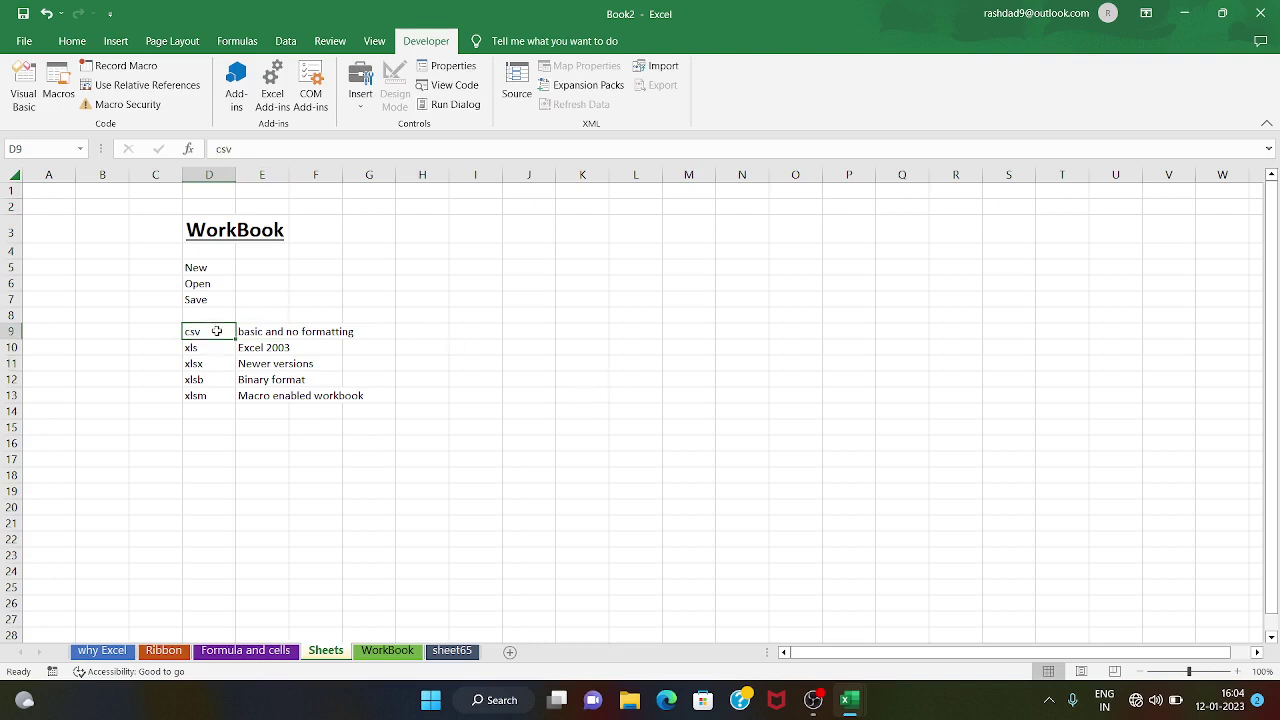
# Enter a comma-separated sample record in K6, a person's name followed by 45,89,27, and select the xlsx entry in D11.
pyautogui.click(576, 281)
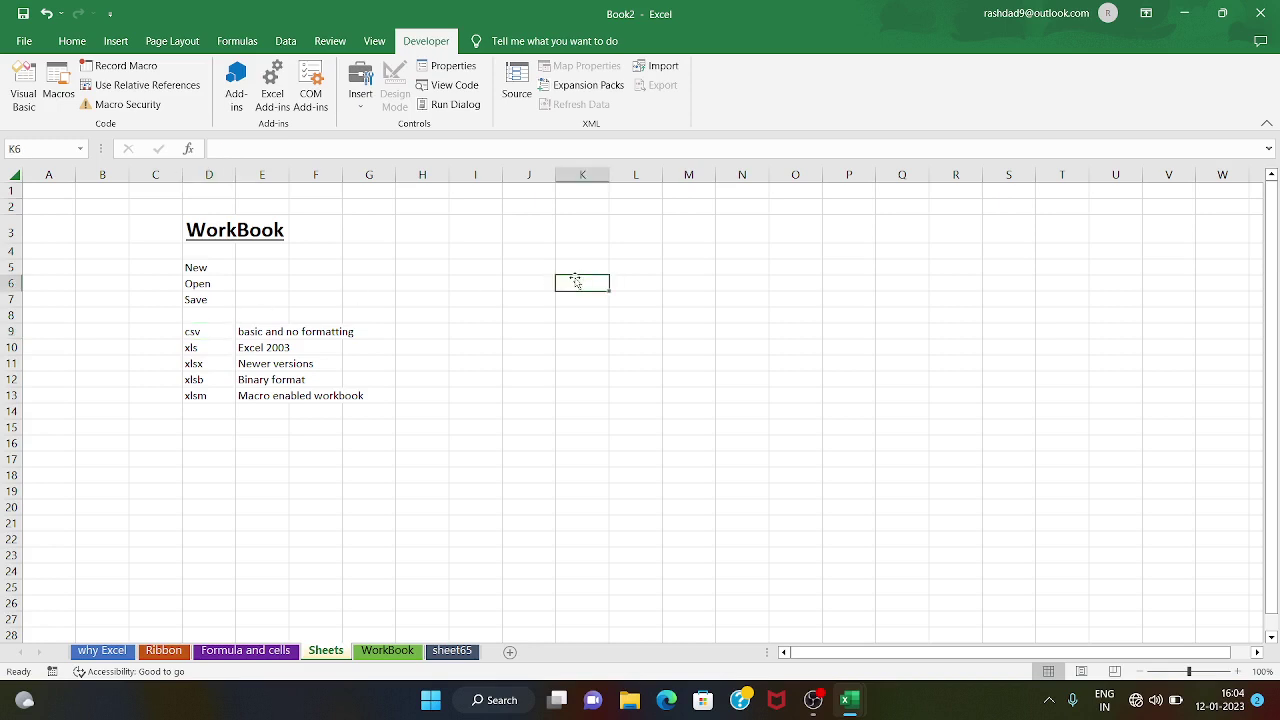
pyautogui.write('su')
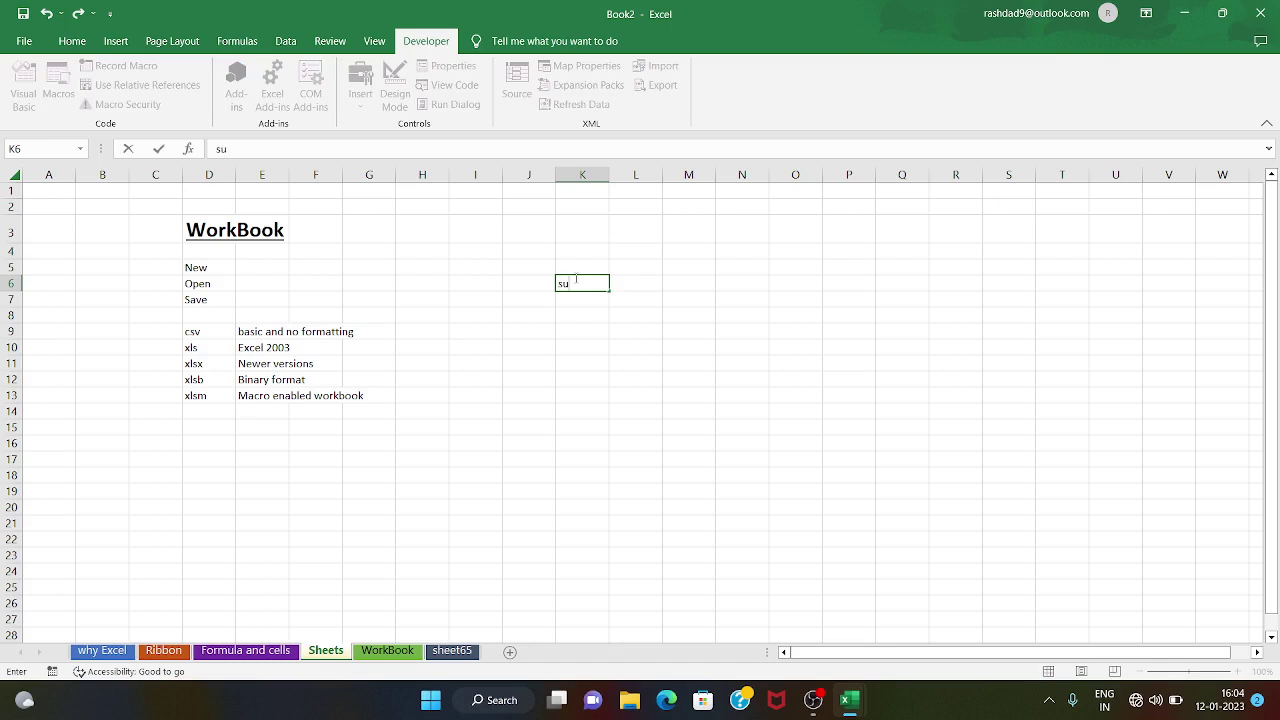
pyautogui.write('man,45,89,27,')
pyautogui.click(587, 306)
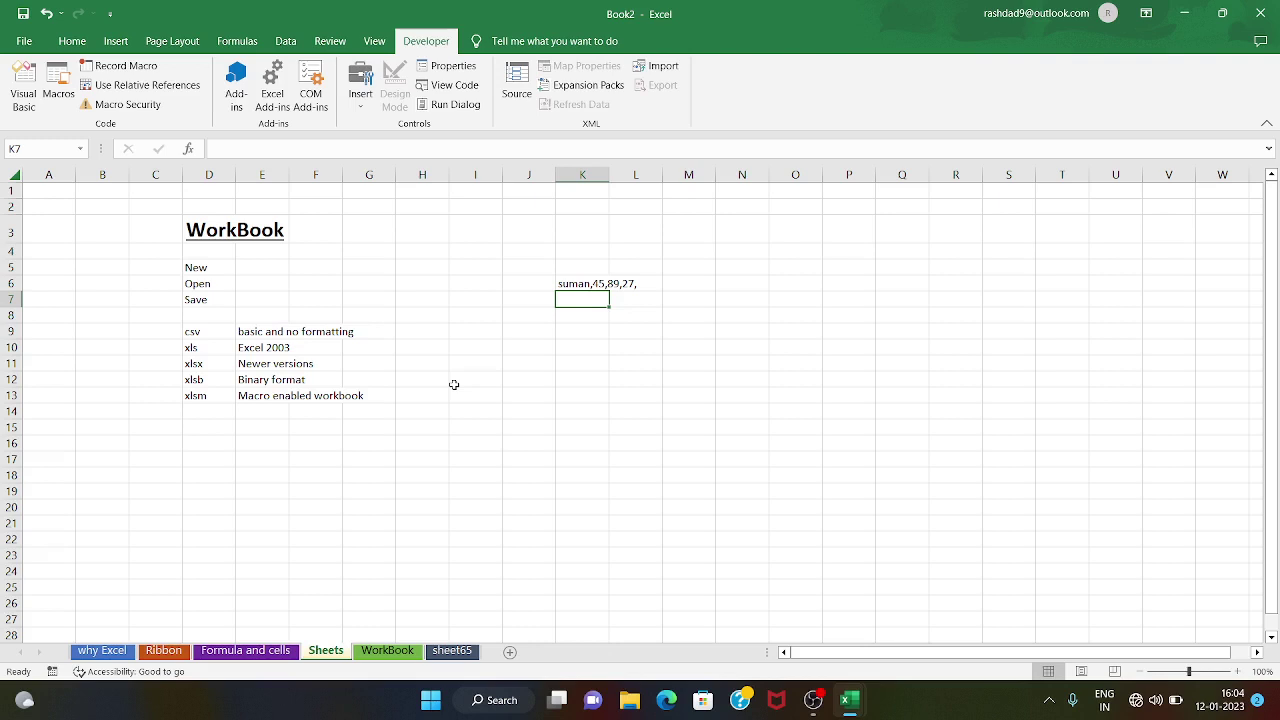
pyautogui.click(201, 368)
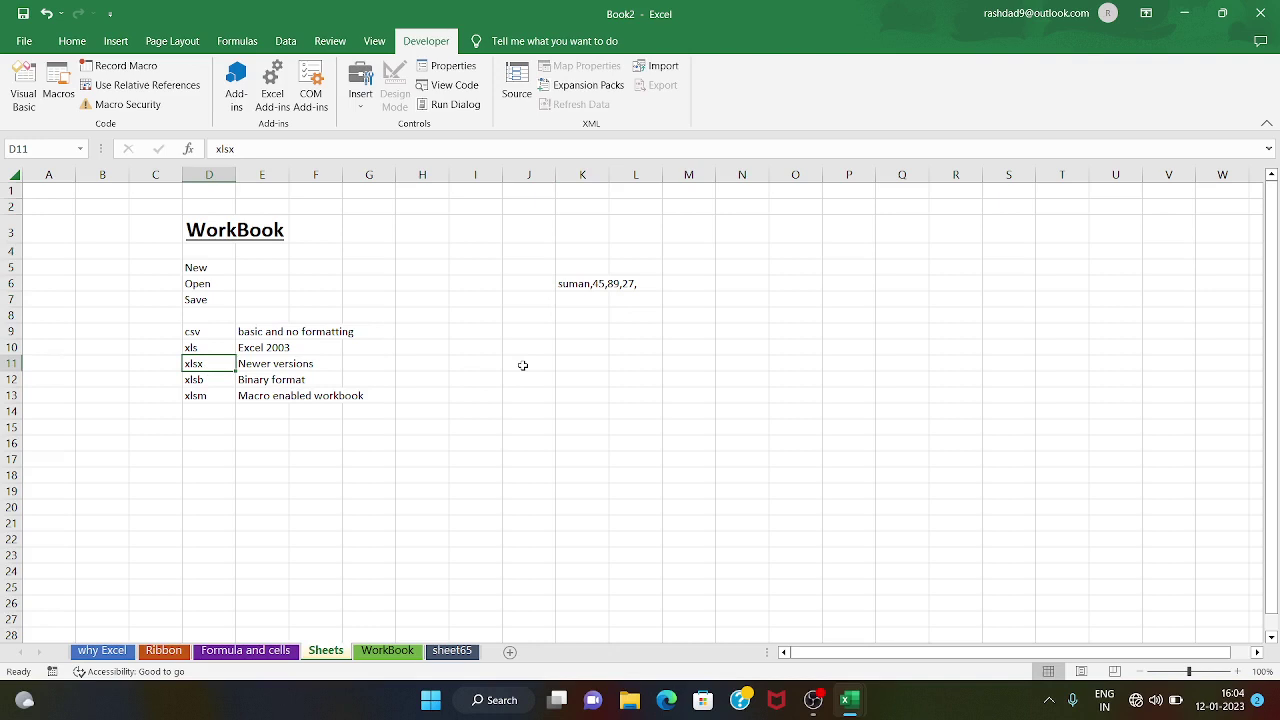
# Go through the xlsb and xlsm entries in the file format list and review the comma-separated record in K6.
pyautogui.click(225, 383)
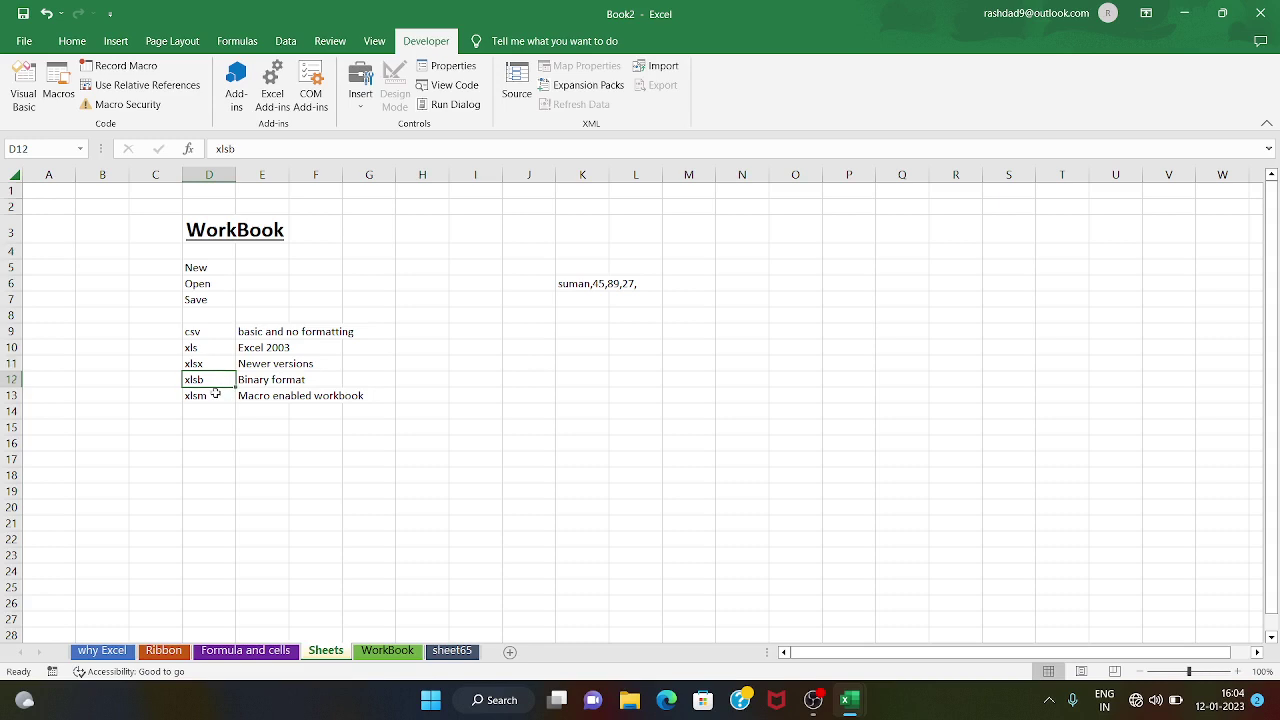
pyautogui.click(213, 396)
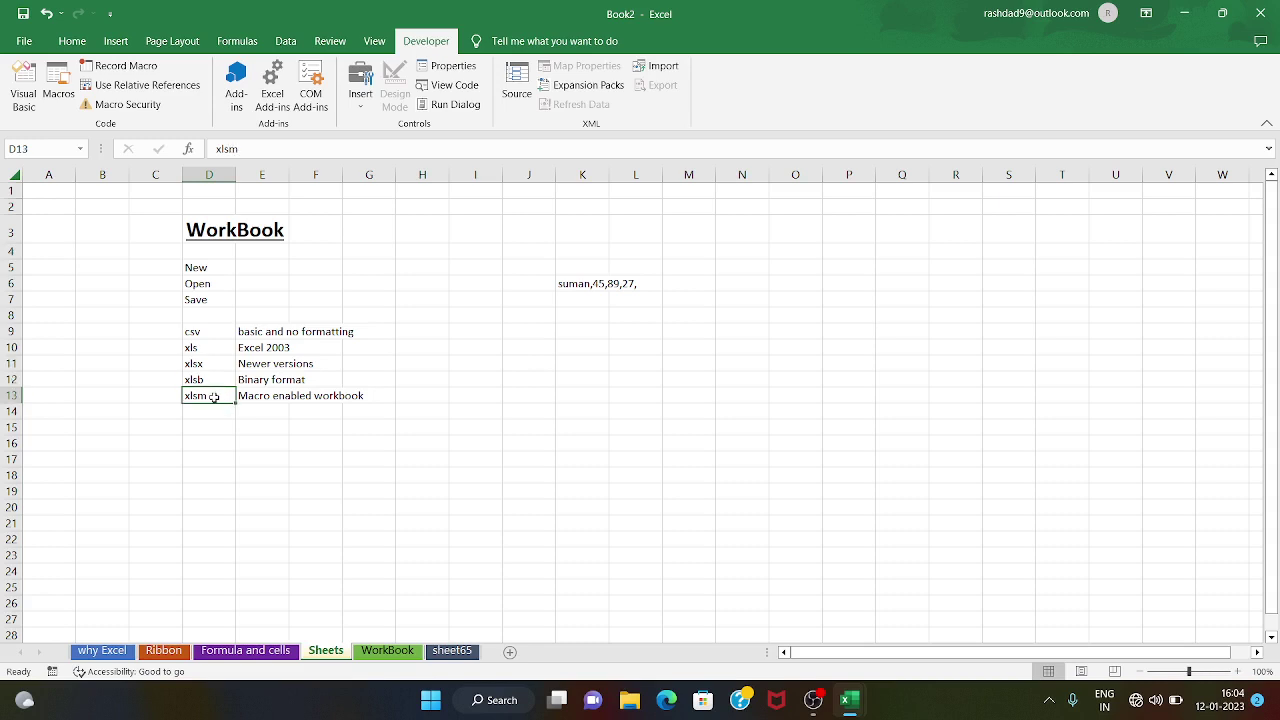
pyautogui.click(586, 284)
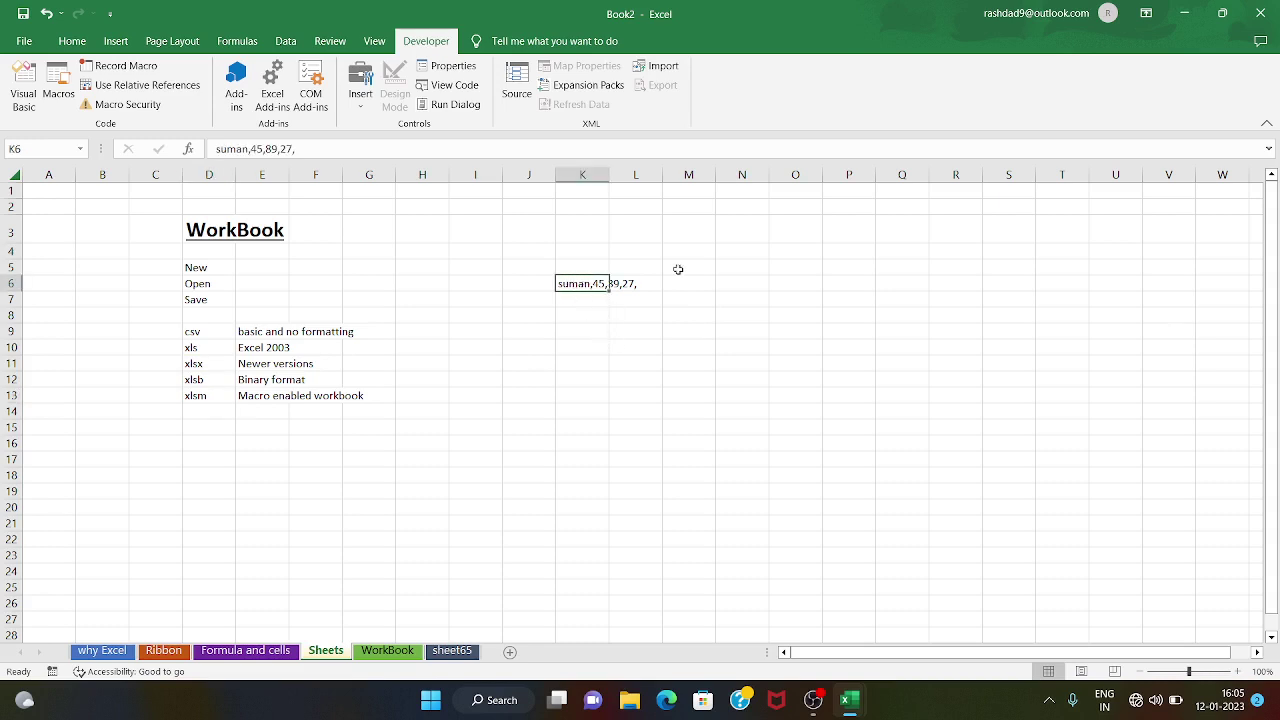
# Enter the sample record split into separate cells in K8:N8: the person's name, 45, 89 and 27.
pyautogui.click(590, 311)
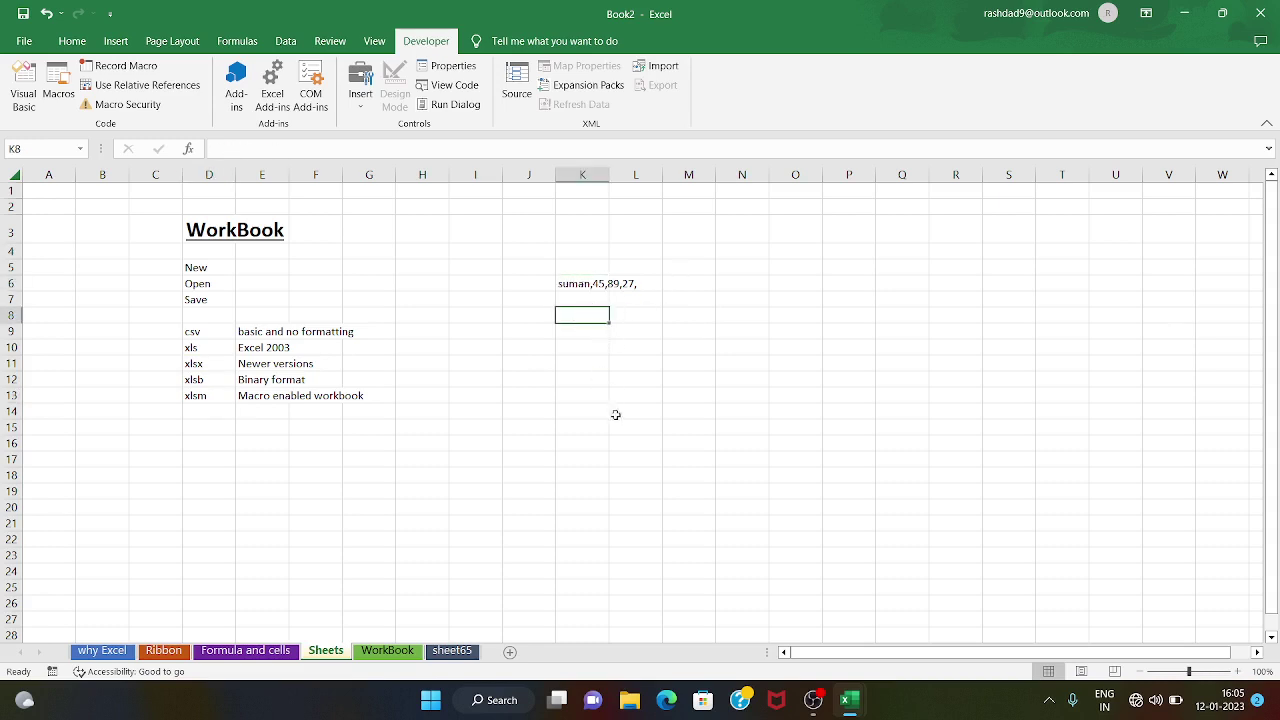
pyautogui.write('suman')
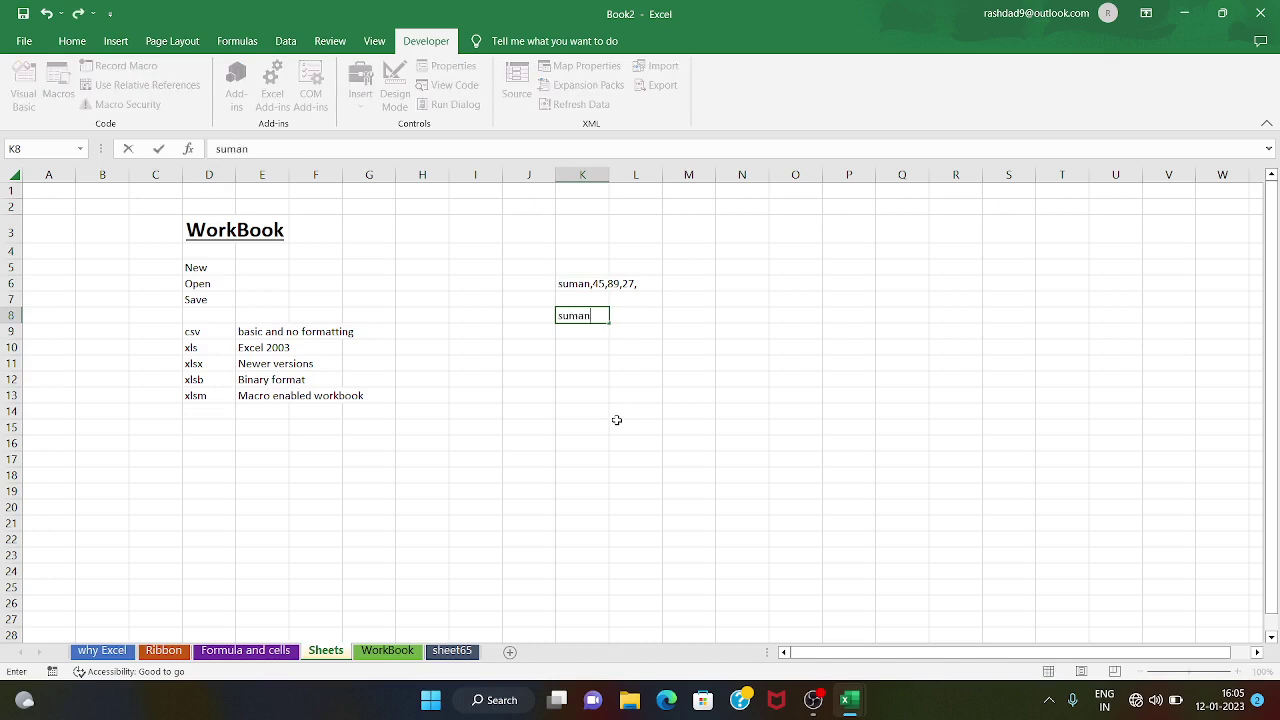
pyautogui.press('Tab')
pyautogui.write('45')
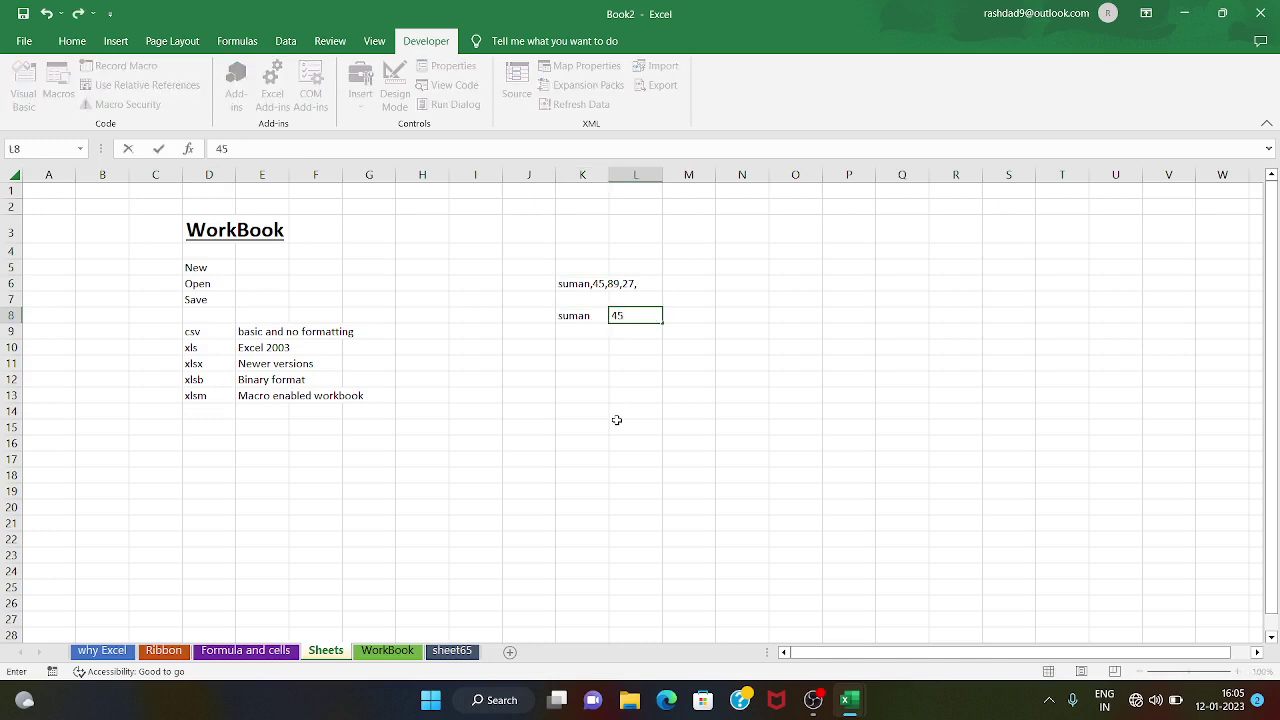
pyautogui.press('Tab')
pyautogui.write('89')
pyautogui.press('Tab')
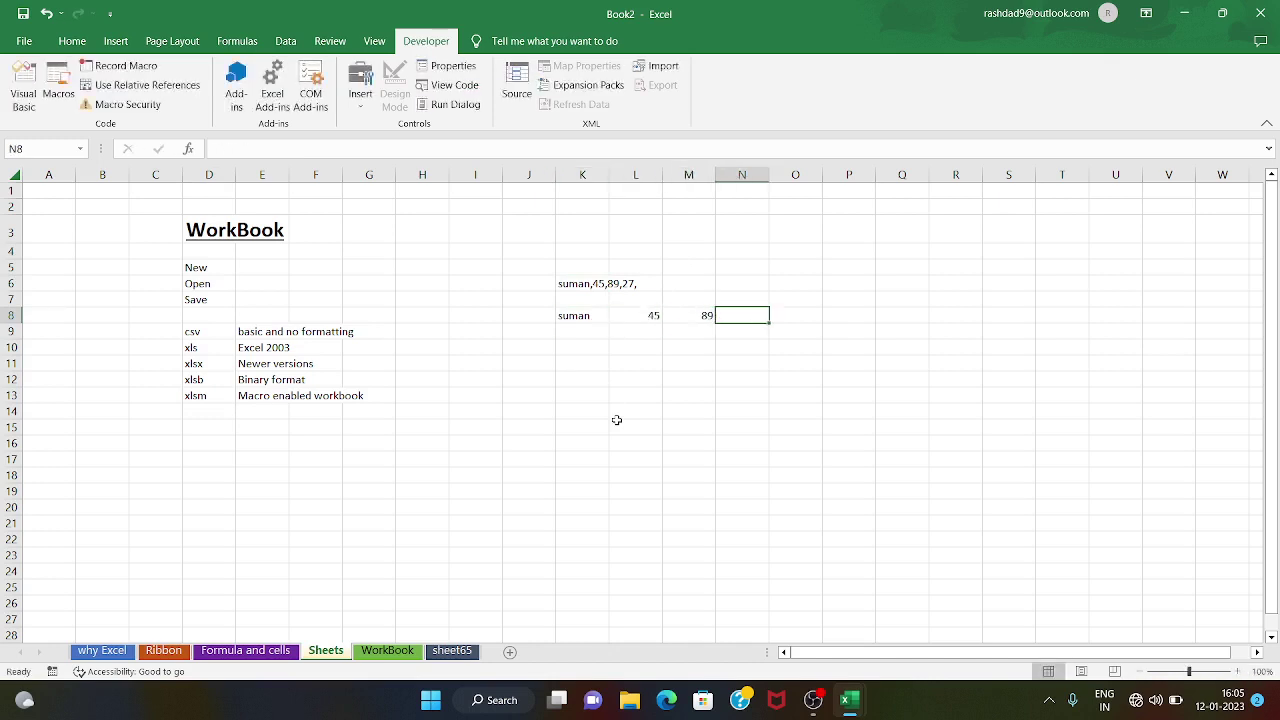
pyautogui.write('27')
pyautogui.click(617, 423)
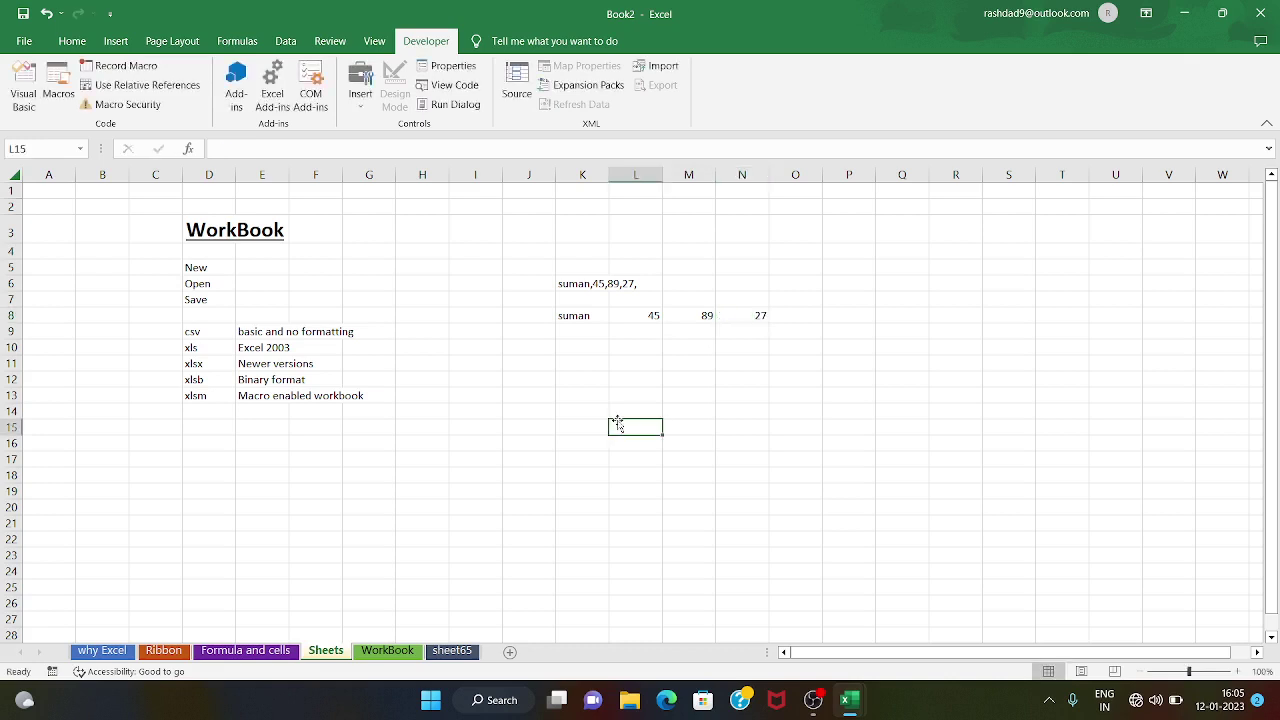
pyautogui.click(566, 326)
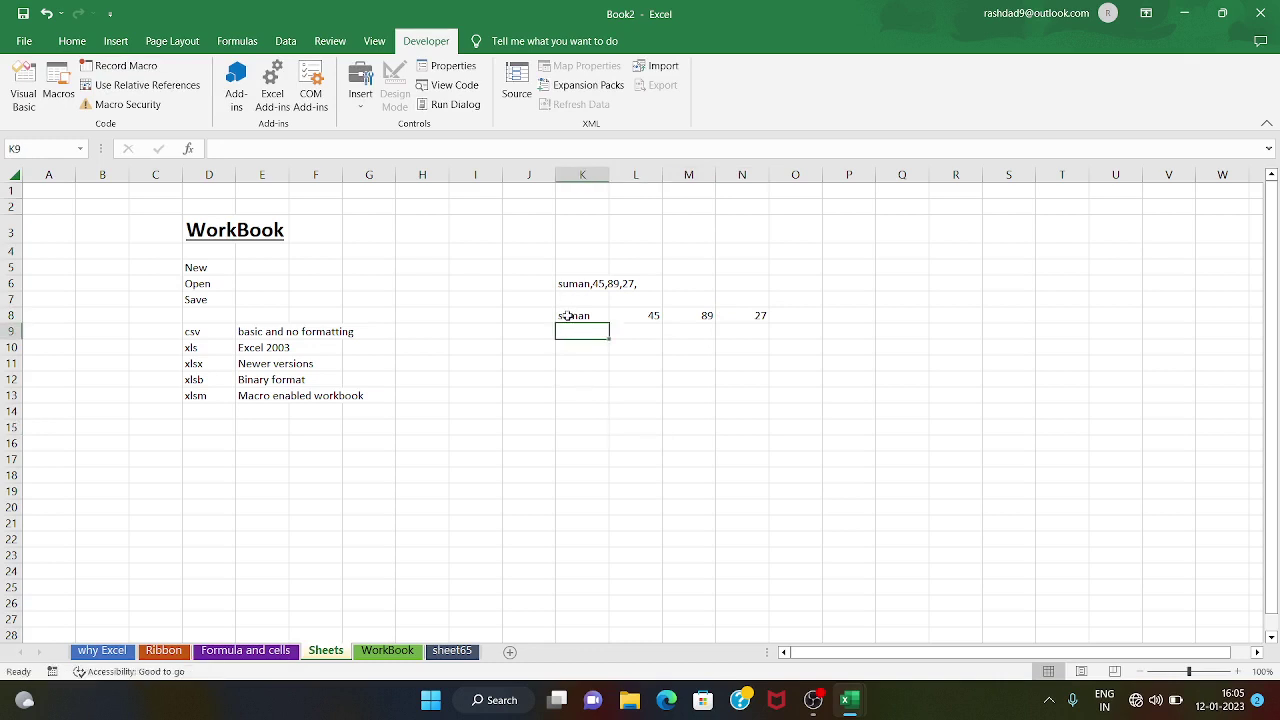
pyautogui.click(566, 315)
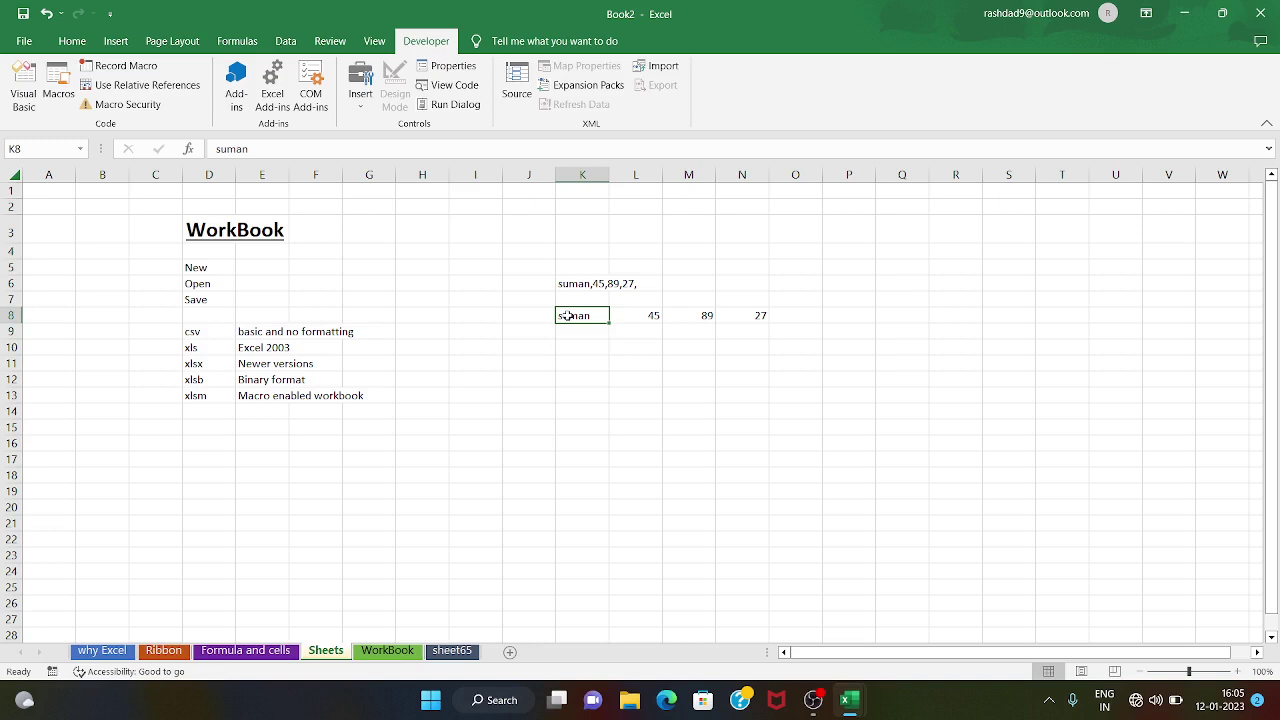
pyautogui.click(758, 396)
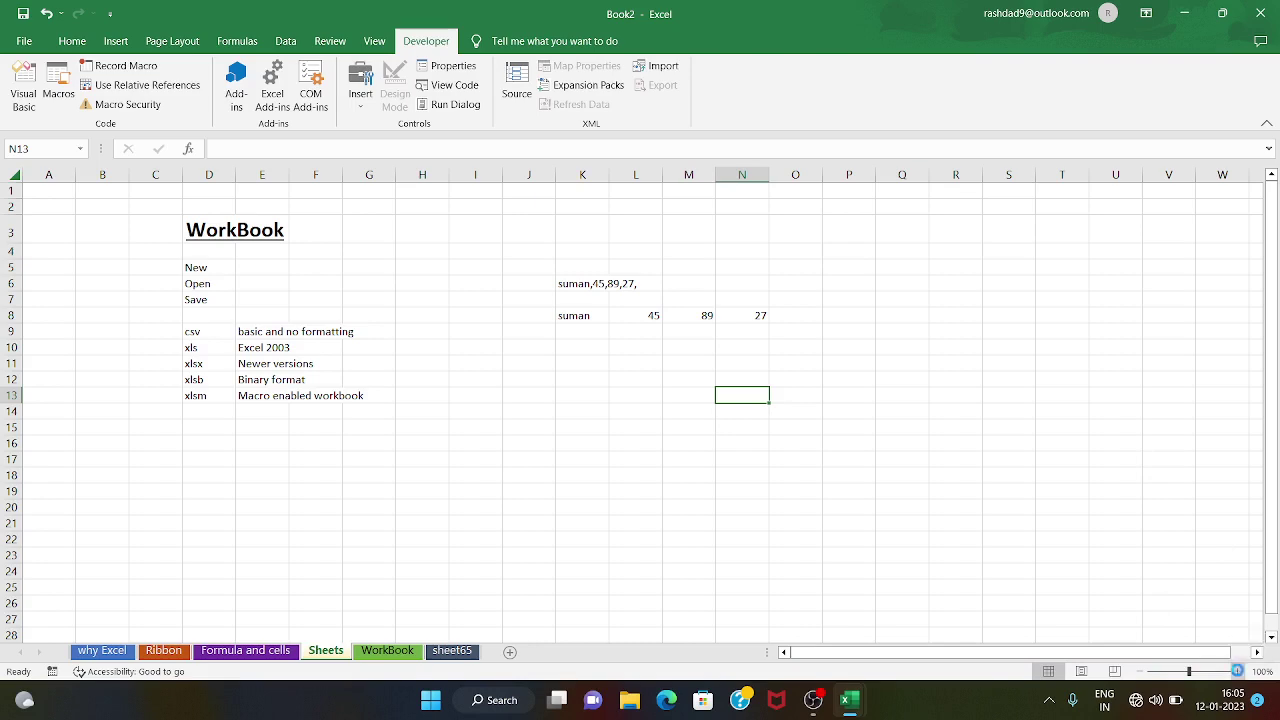
# Zoom the worksheet in to 140% and back out to 94%.
pyautogui.click(1238, 673)
pyautogui.click(1238, 673)
pyautogui.click(1238, 673)
pyautogui.click(1238, 673)
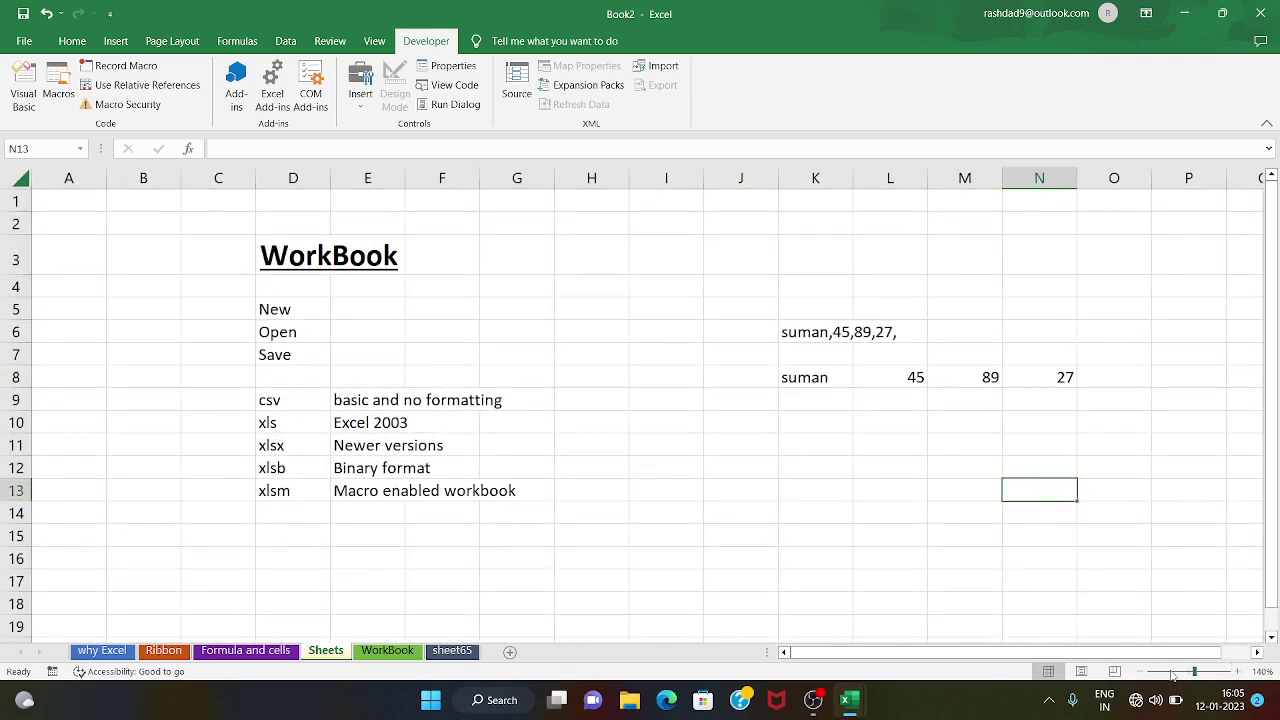
pyautogui.moveTo(1194, 672)
pyautogui.mouseDown()
pyautogui.moveTo(1172, 673)
pyautogui.moveTo(1187, 673)
pyautogui.mouseUp()
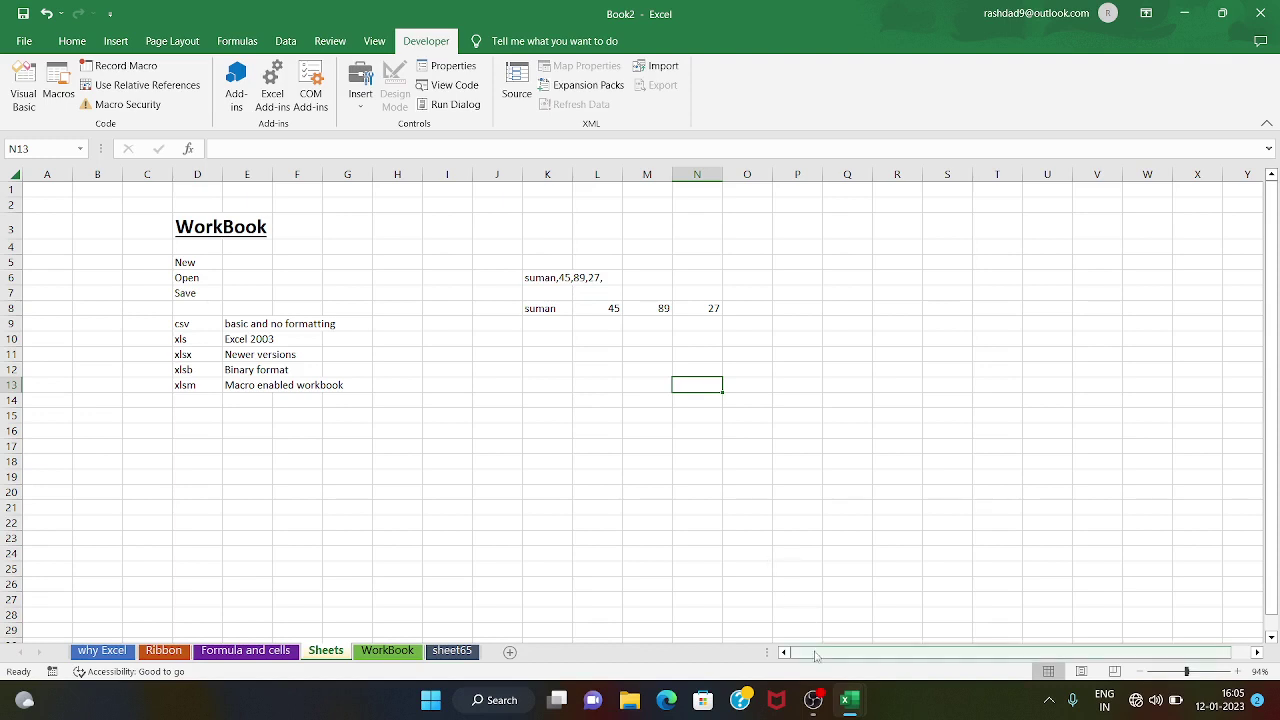
pyautogui.moveTo(813, 700)
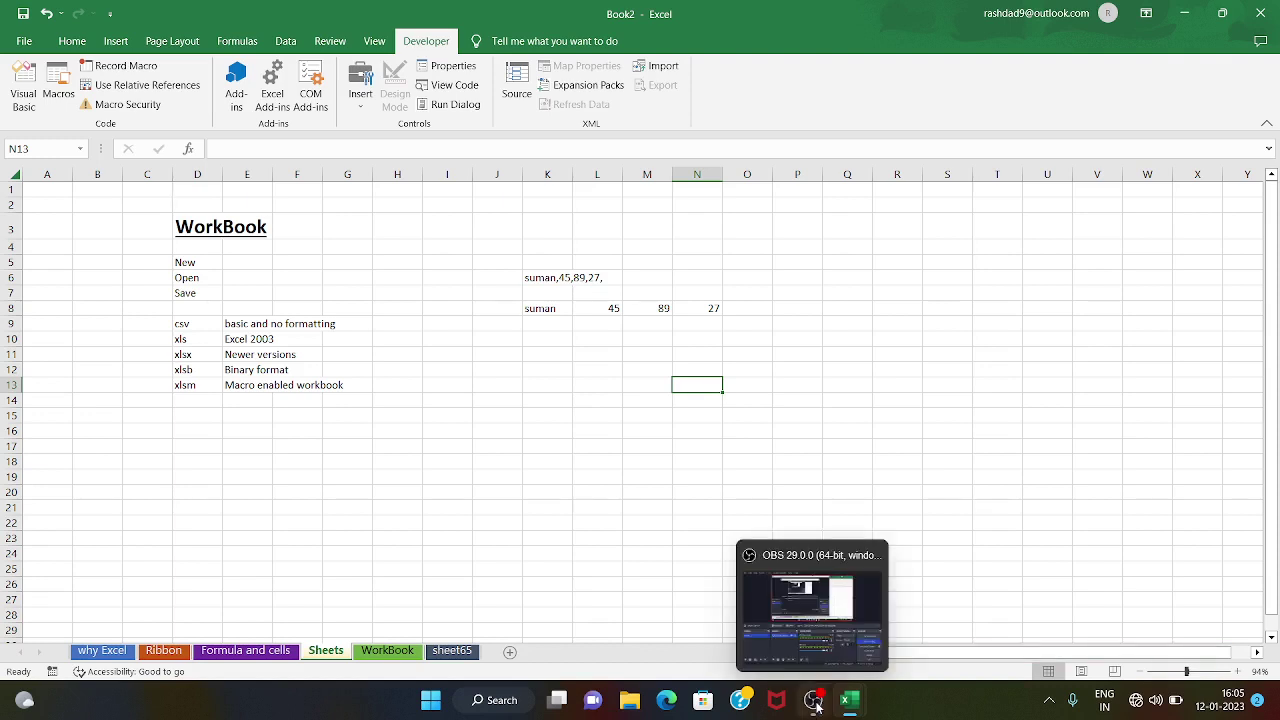
pyautogui.click(812, 622)
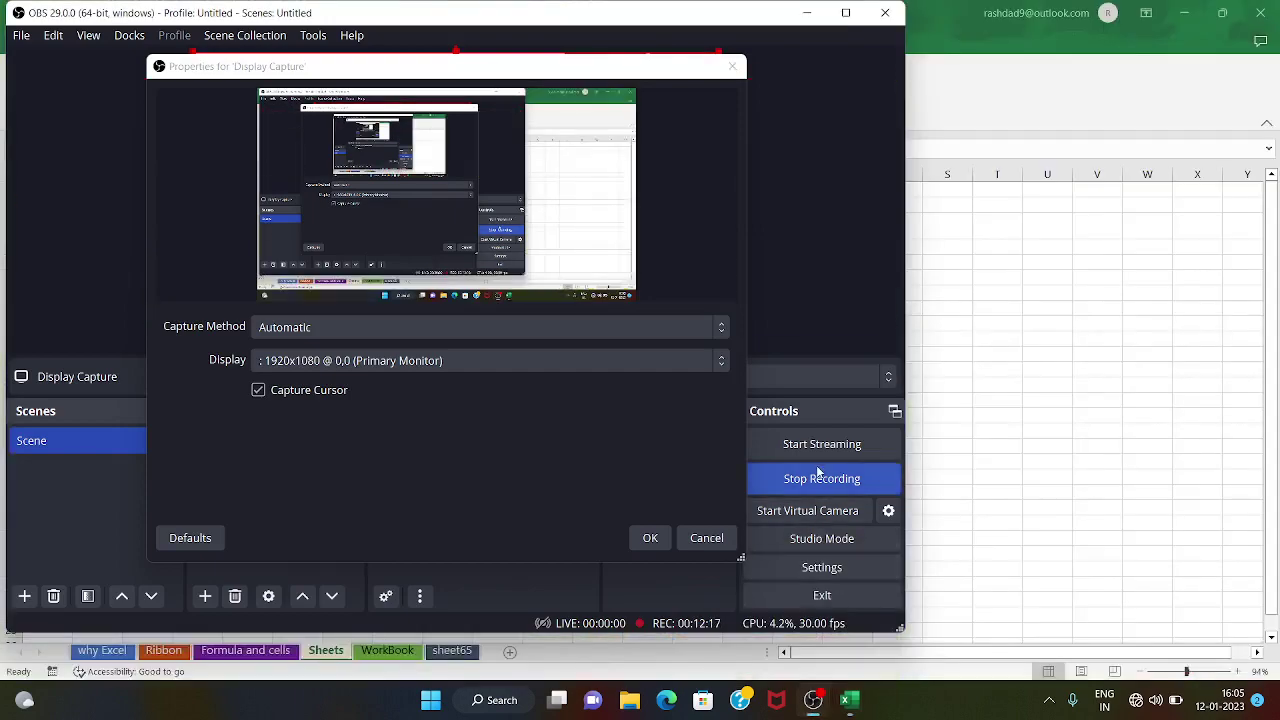